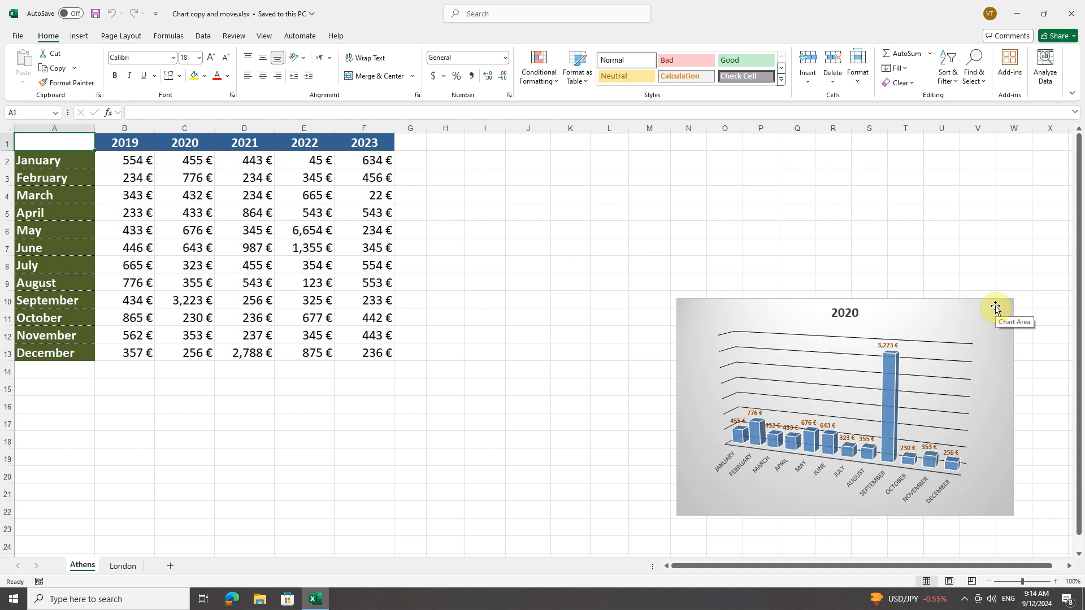
# Move the 2020 chart so it overlaps the table from row 5 down, and nudge its plot area slightly upward
pyautogui.click(995, 307)
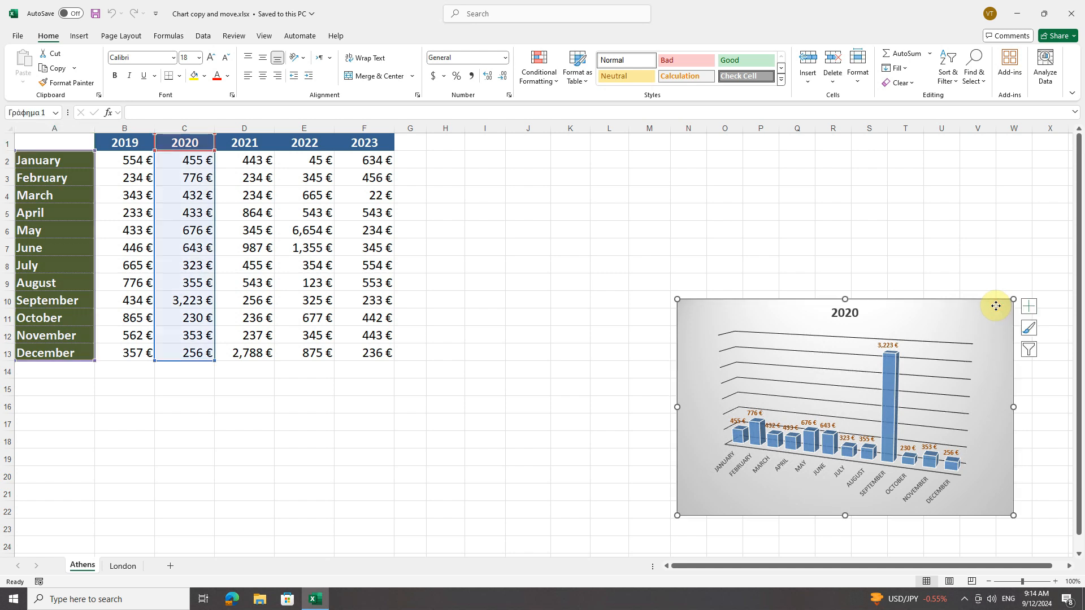
pyautogui.moveTo(996, 305); pyautogui.dragTo(554, 216)
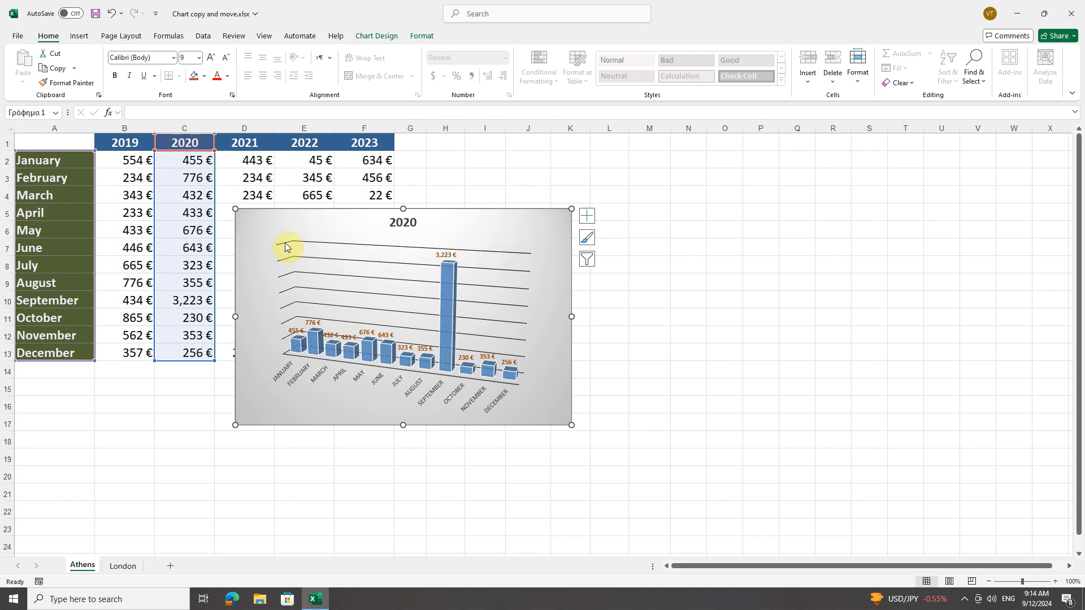
pyautogui.click(262, 253)
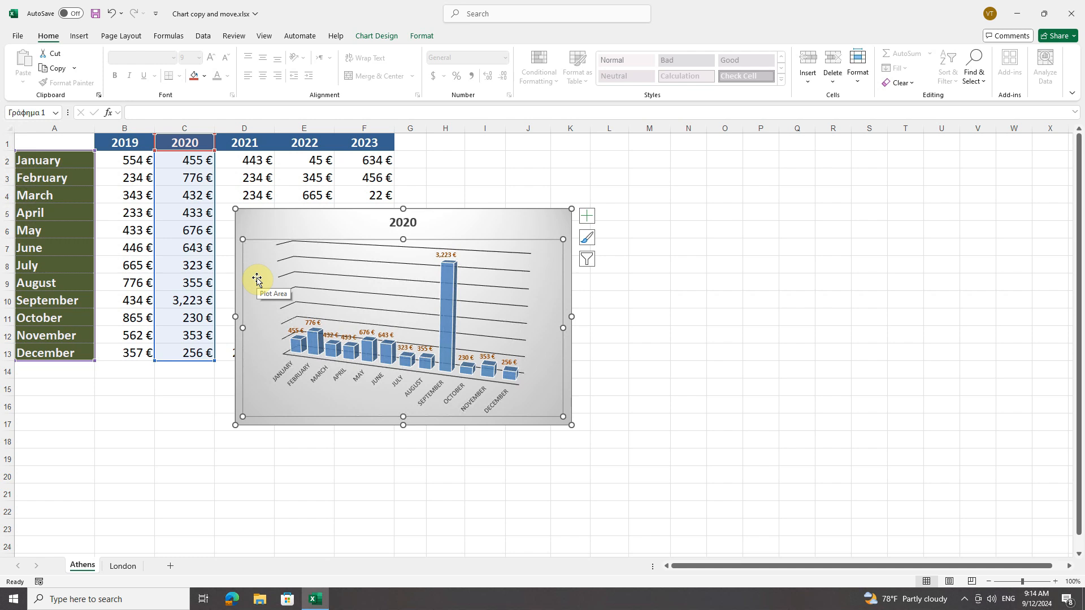
pyautogui.moveTo(255, 276)
pyautogui.mouseDown()
pyautogui.moveTo(272, 274)
pyautogui.moveTo(257, 264)
pyautogui.moveTo(252, 281)
pyautogui.moveTo(283, 283)
pyautogui.moveTo(272, 260)
pyautogui.moveTo(256, 275)
pyautogui.mouseUp()
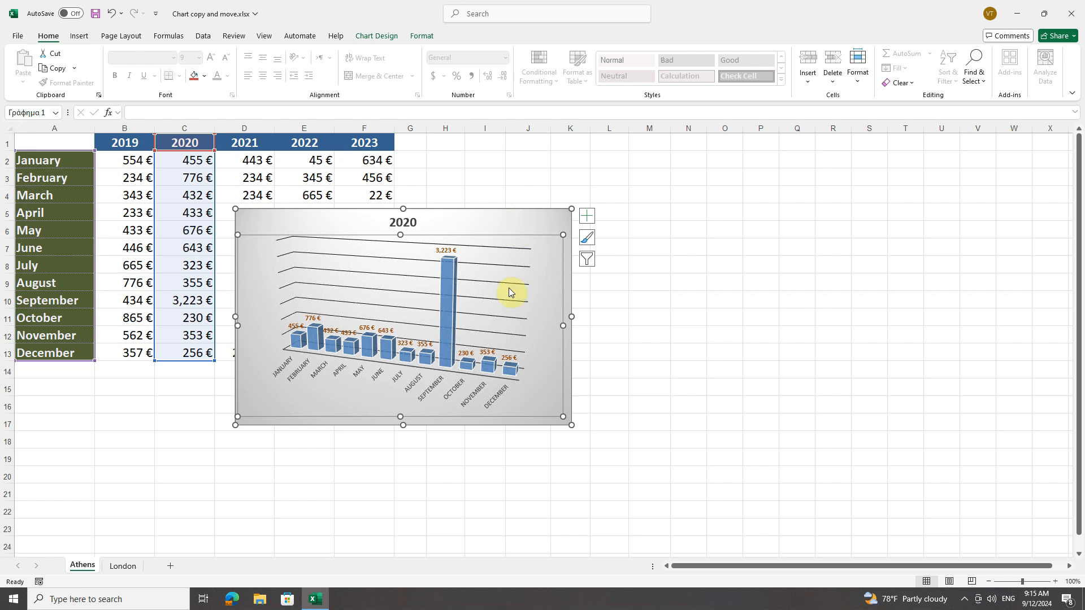
pyautogui.click(399, 223)
pyautogui.click(344, 395)
pyautogui.click(460, 388)
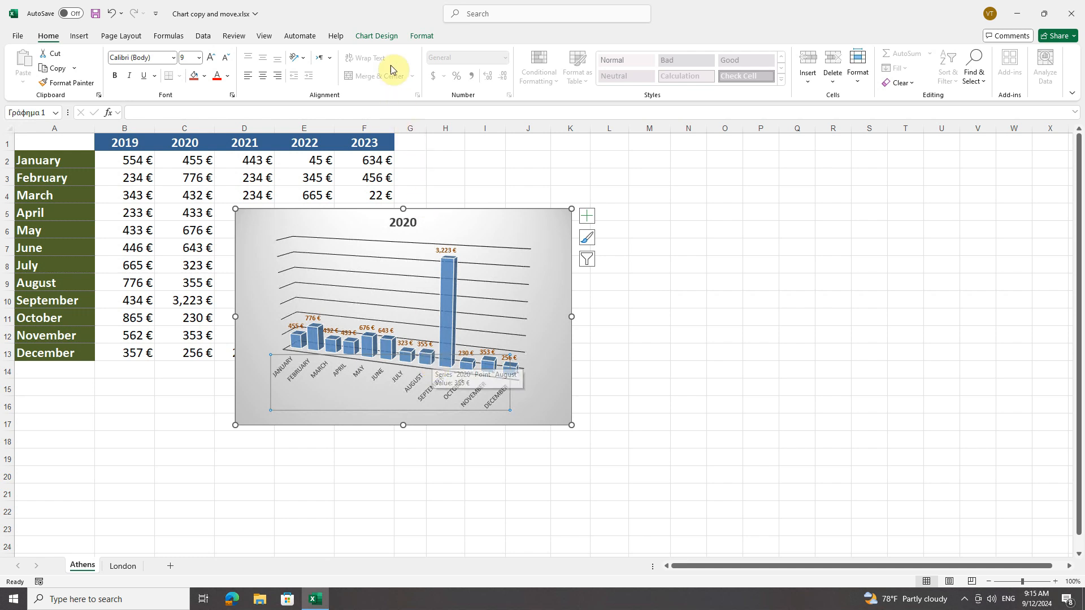
# Move the 2020 chart to a new chart sheet named Sales 2020
pyautogui.click(385, 37)
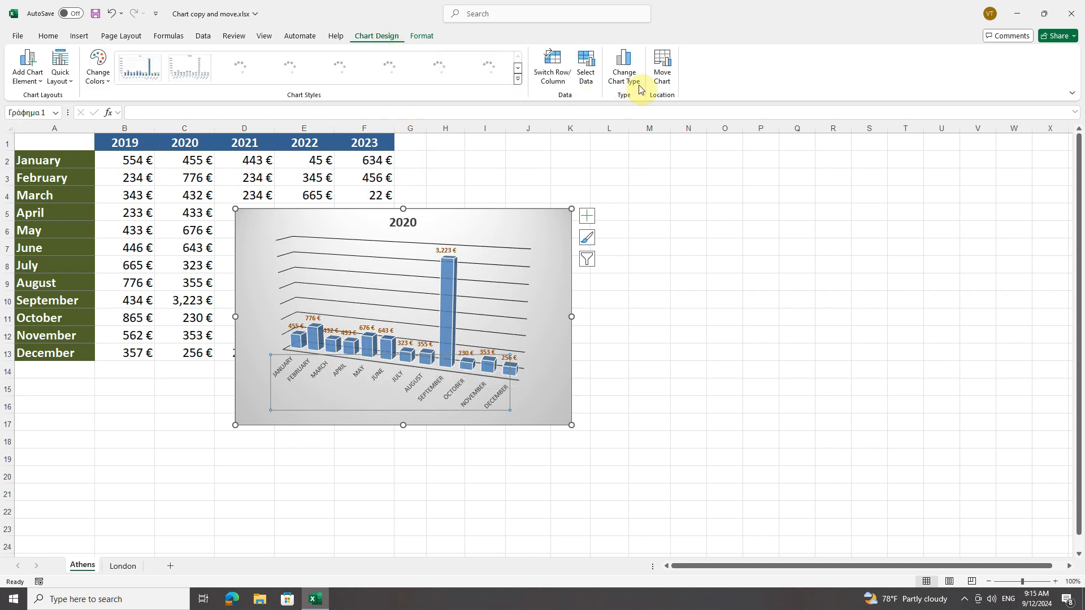
pyautogui.click(659, 79)
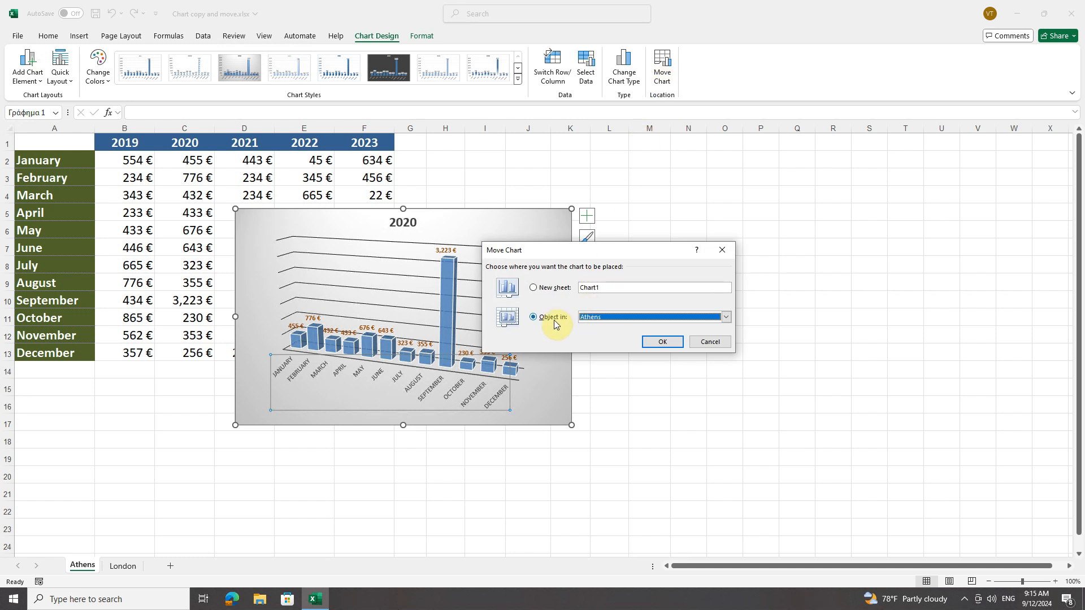
pyautogui.click(605, 318)
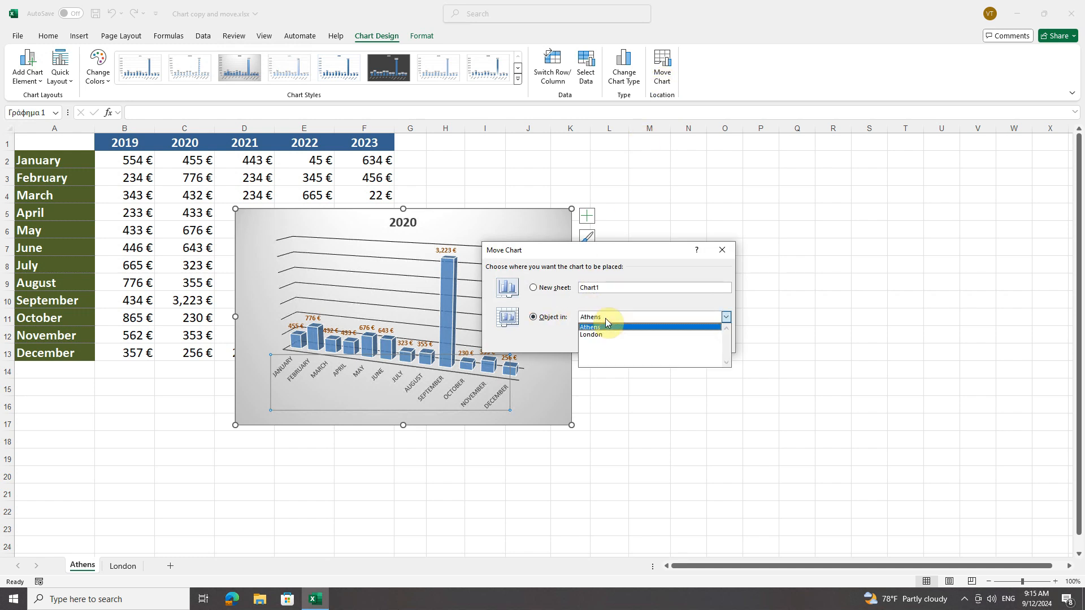
pyautogui.click(605, 318)
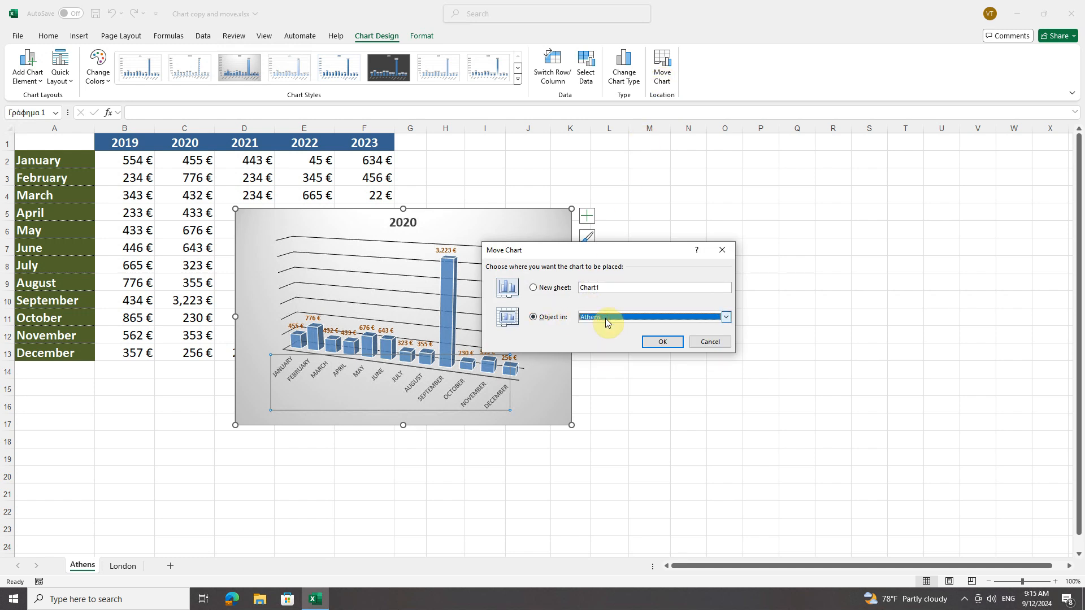
pyautogui.click(547, 292)
pyautogui.write('Sales 2020')
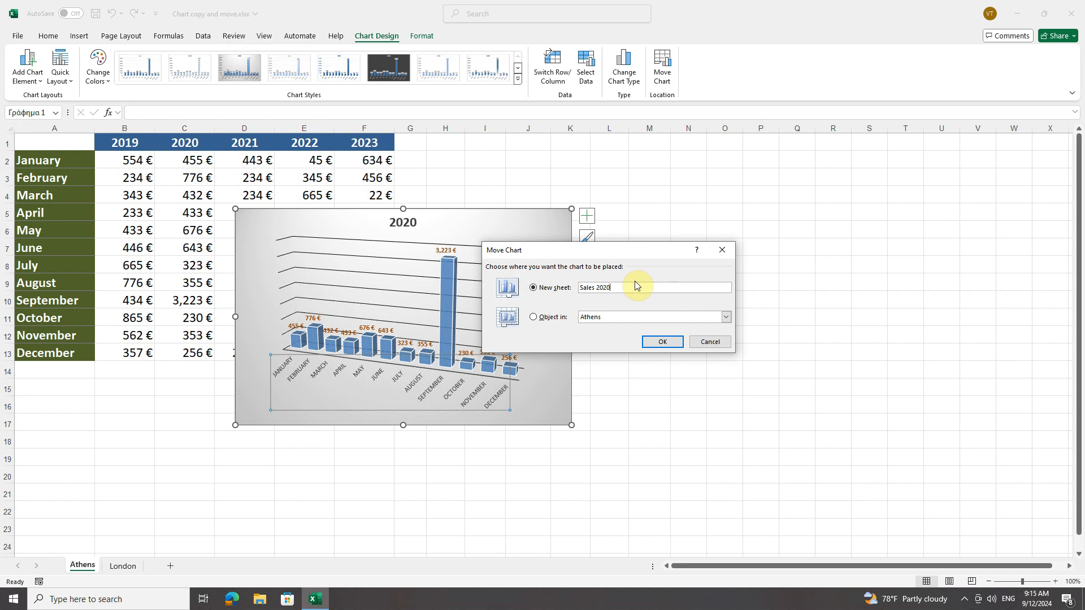
pyautogui.click(661, 341)
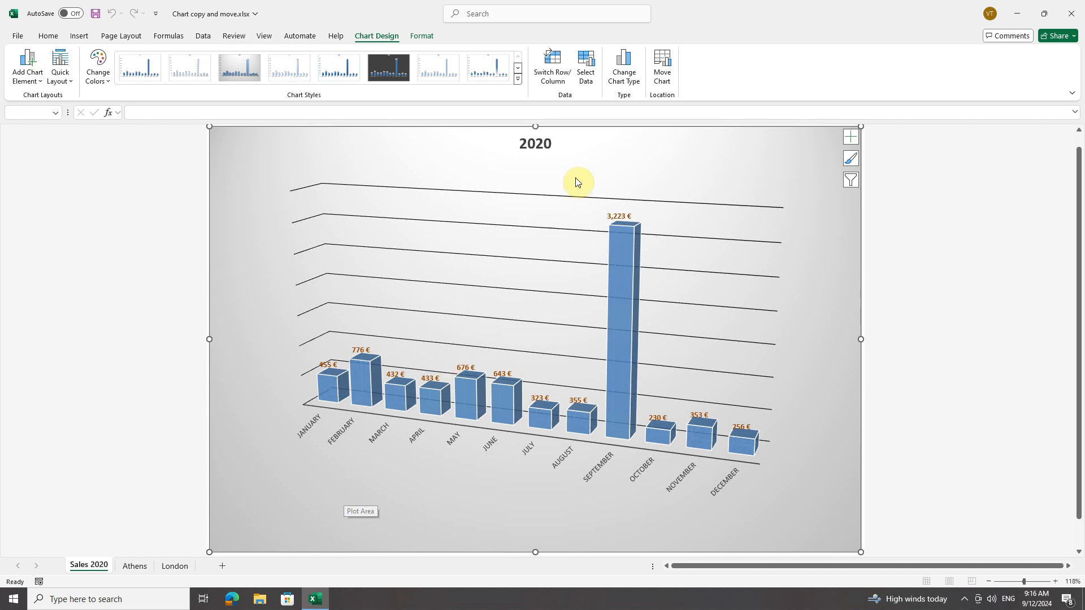
# Move the chart from the Sales 2020 sheet back into the Athens worksheet as an embedded object
pyautogui.click(665, 73)
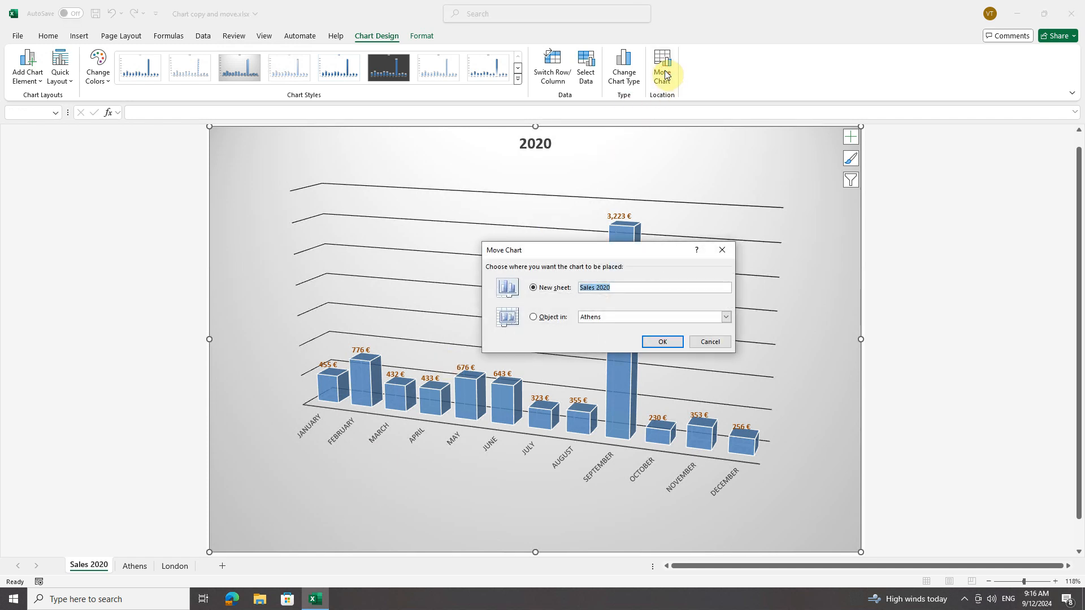
pyautogui.click(549, 317)
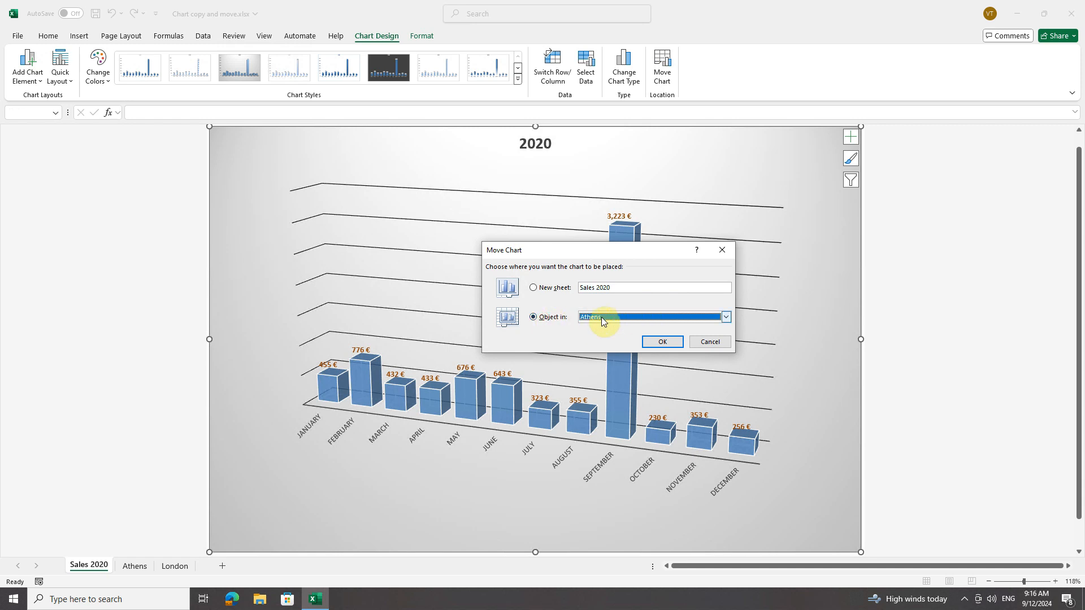
pyautogui.click(661, 342)
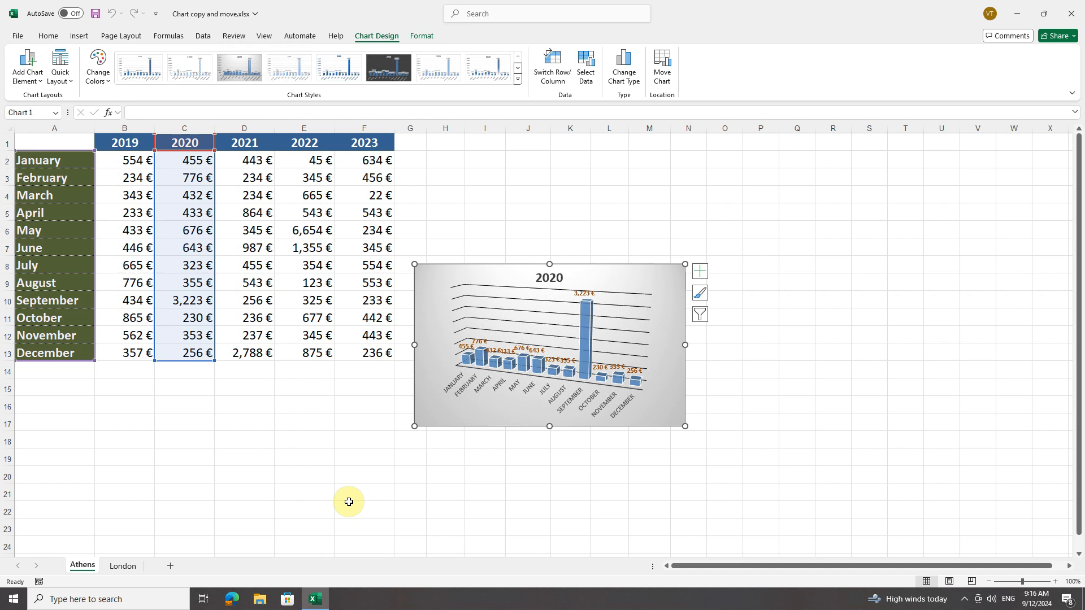
# Move the 2020 chart from the Athens worksheet into the London worksheet as an embedded object
pyautogui.click(665, 76)
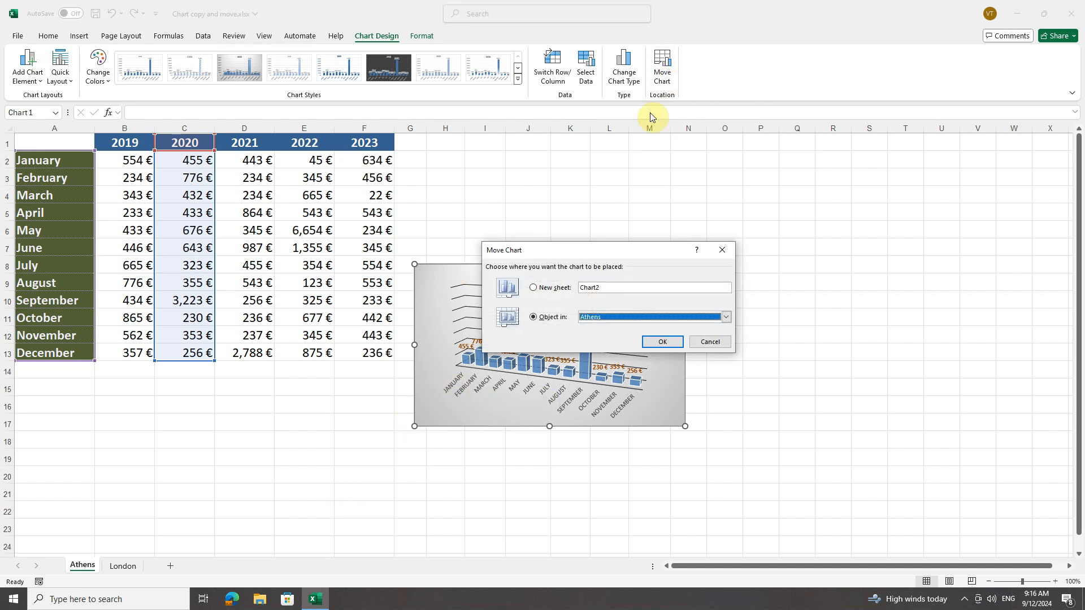
pyautogui.click(607, 320)
pyautogui.click(599, 334)
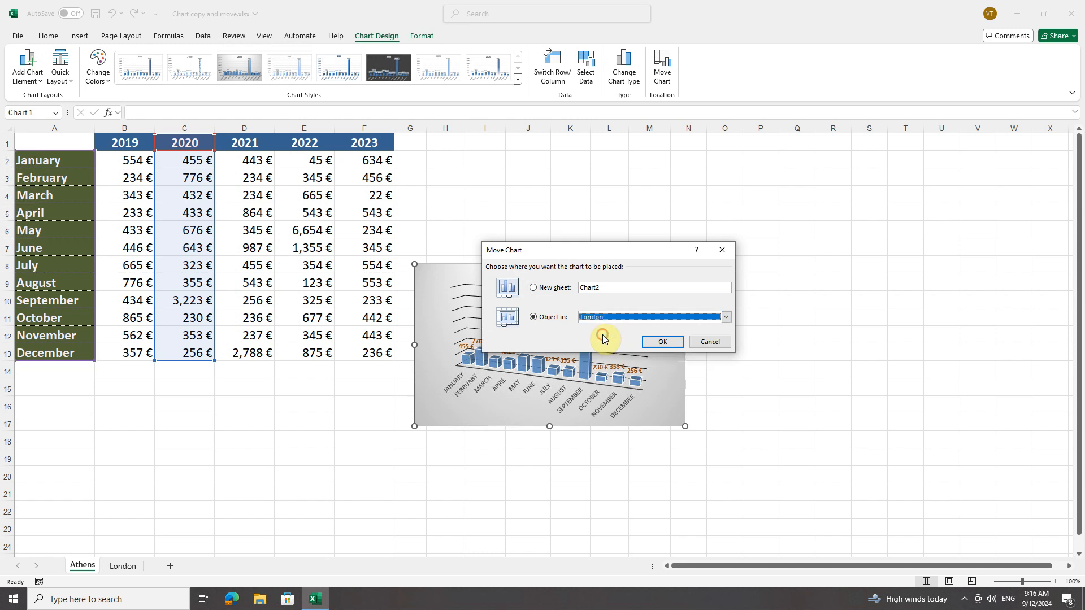
pyautogui.click(647, 345)
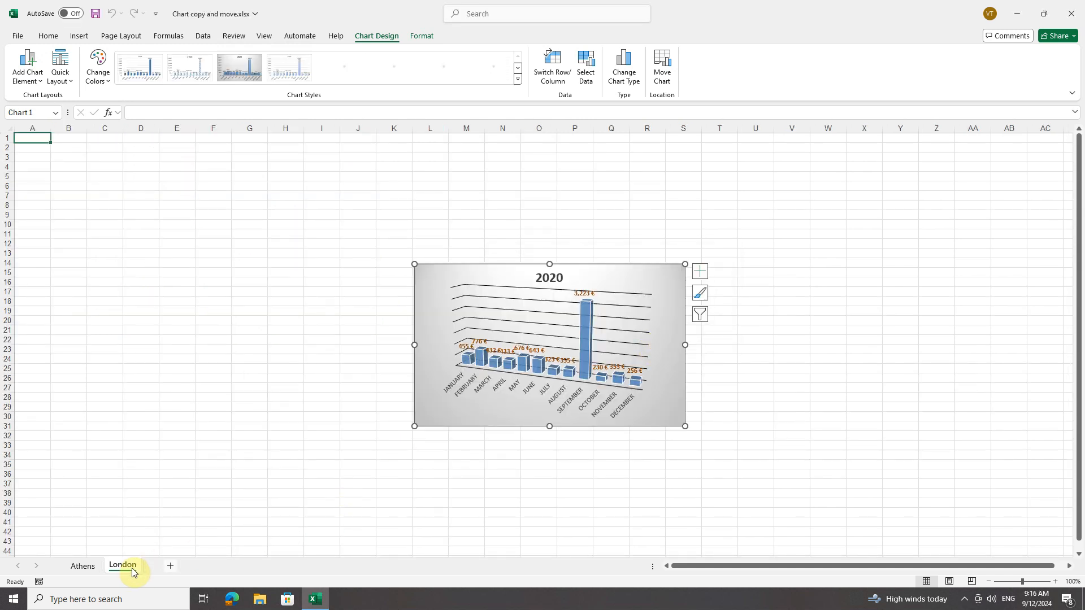
# Examine the monthly sales table that remains on the Athens sheet
pyautogui.click(84, 566)
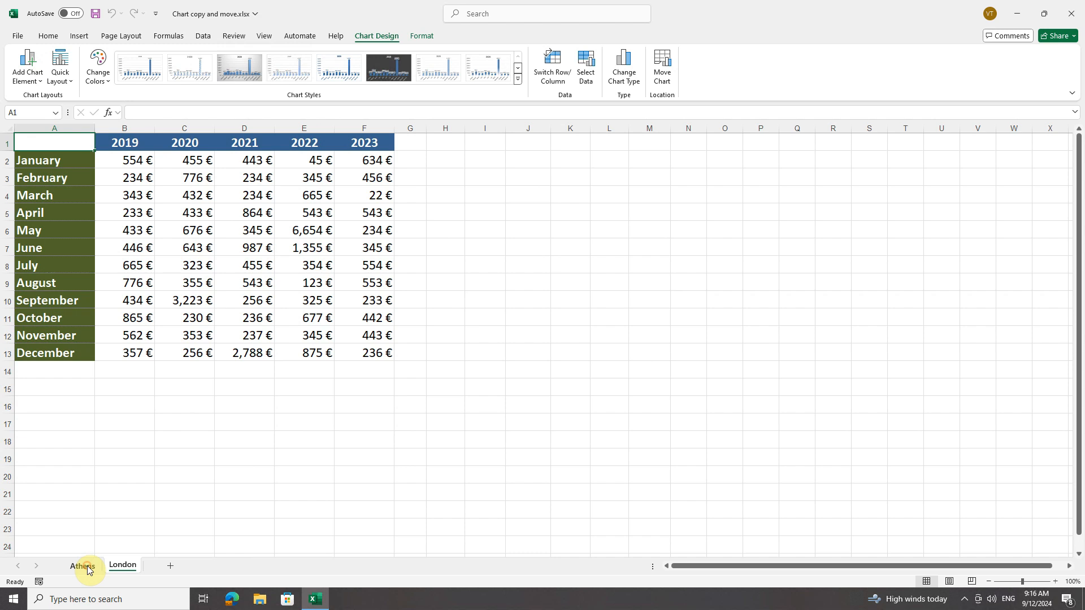
pyautogui.moveTo(85, 141); pyautogui.dragTo(380, 345)
pyautogui.click(318, 317)
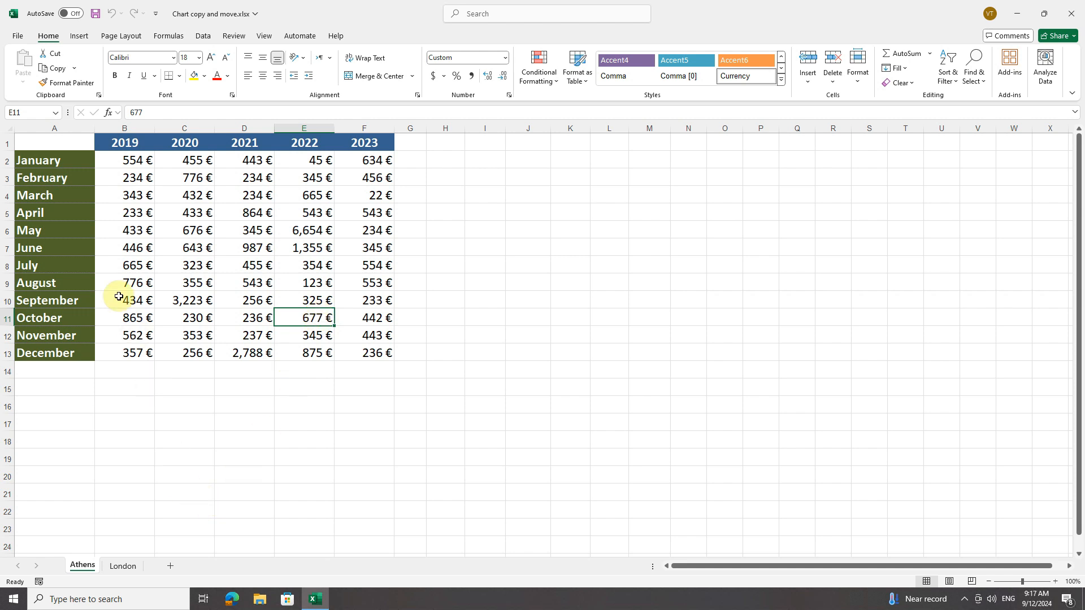
# Inspect the source data range of the 2020 chart on the London sheet without changing it
pyautogui.click(123, 566)
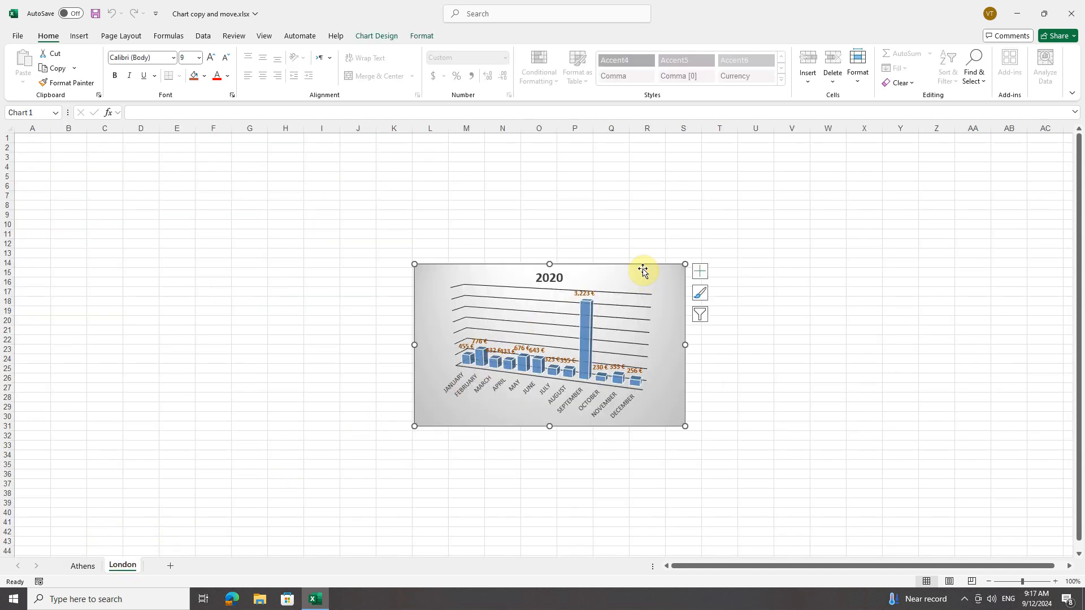
pyautogui.click(393, 38)
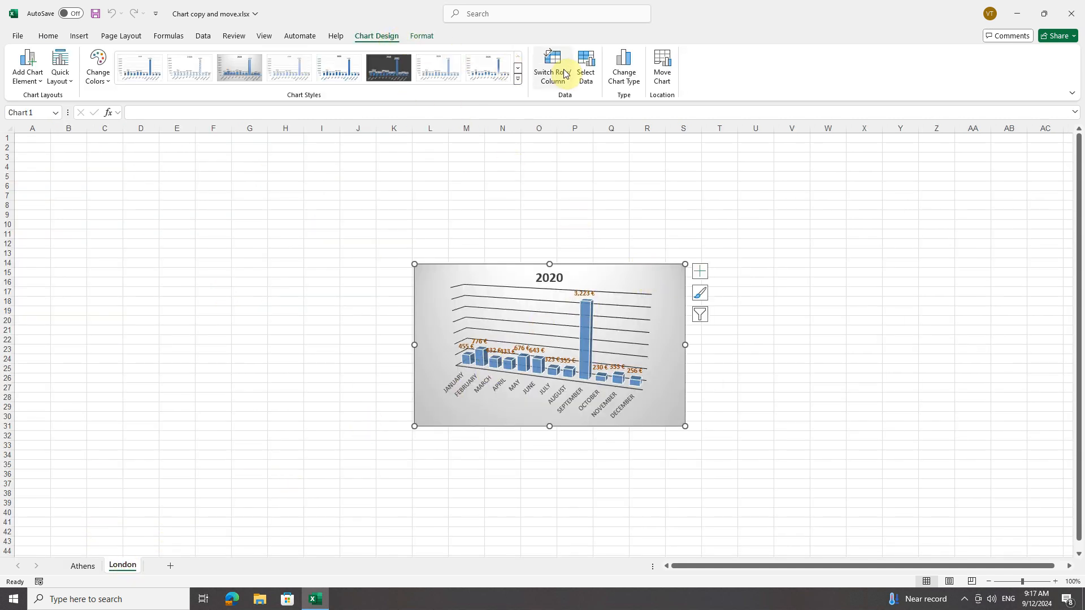
pyautogui.click(585, 70)
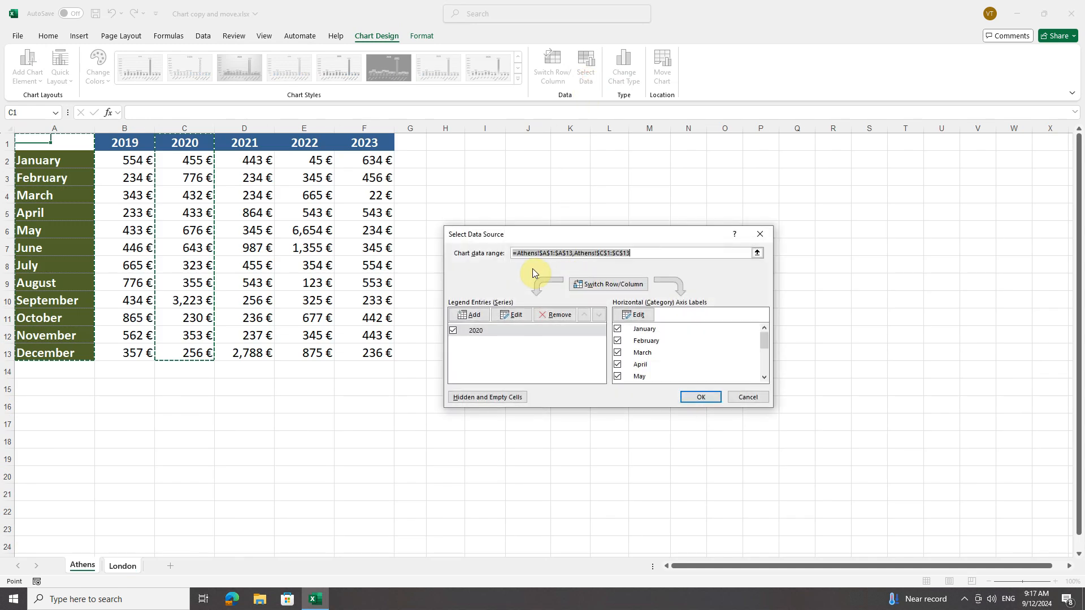
pyautogui.moveTo(578, 258); pyautogui.dragTo(649, 264)
pyautogui.click(649, 253)
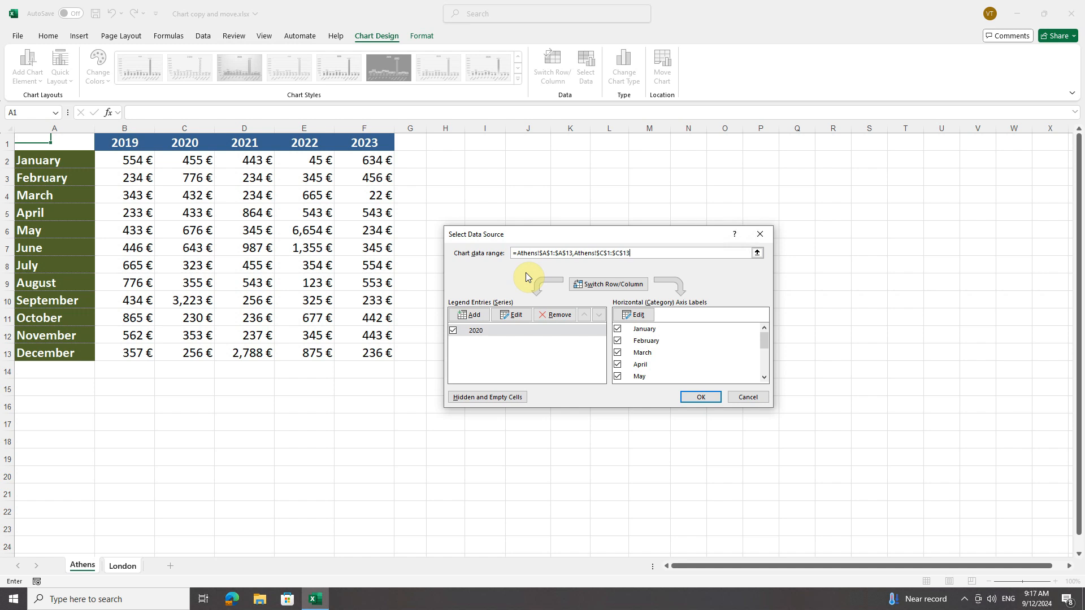
pyautogui.click(746, 396)
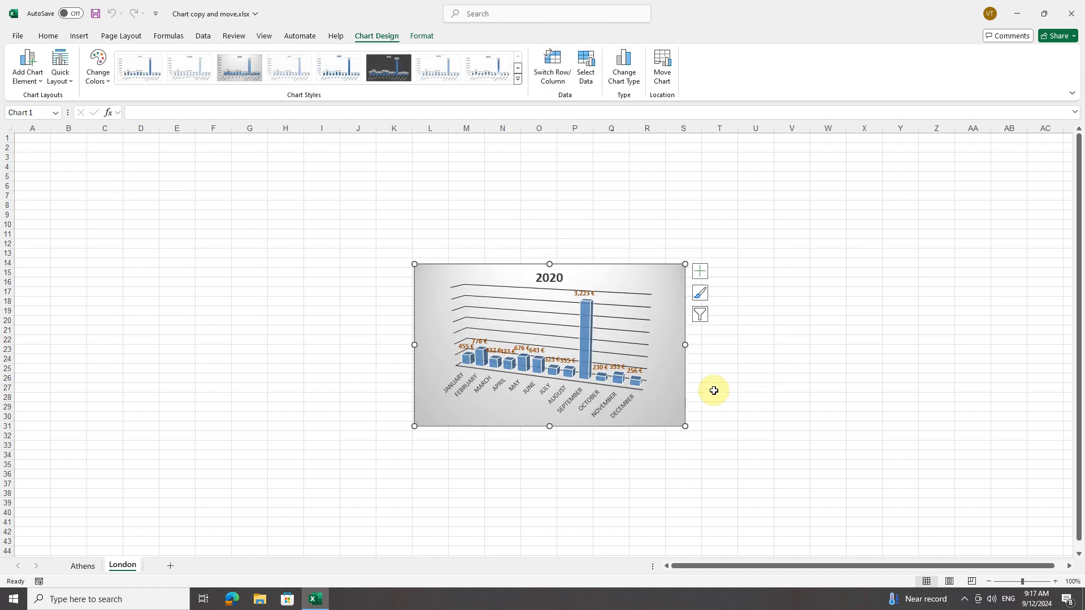
# Copy the 2020 chart on the London sheet and shift the original up by about two rows
pyautogui.rightClick(662, 273)
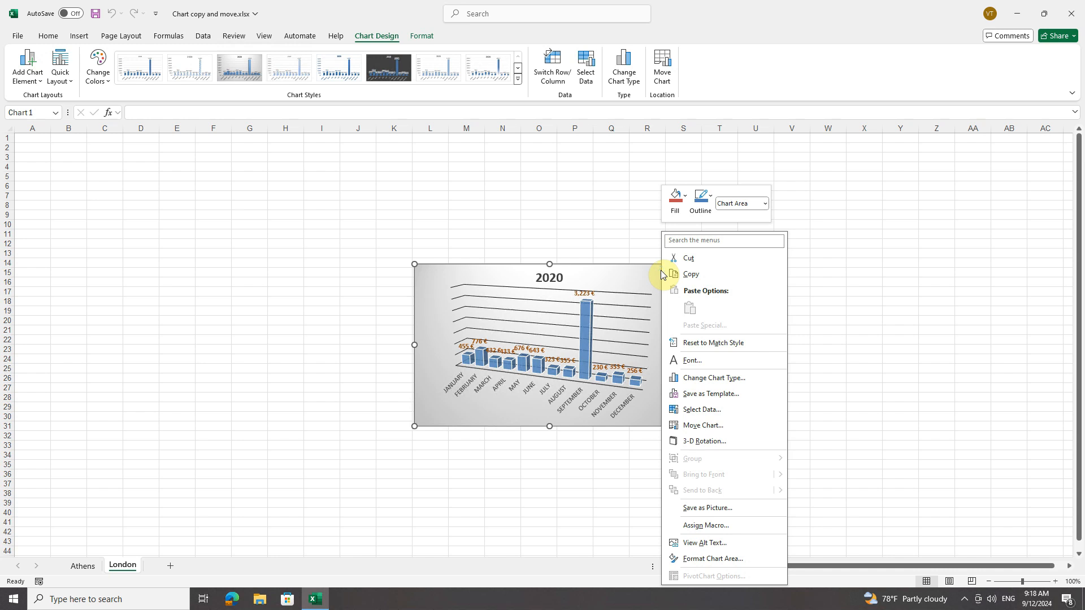
pyautogui.click(699, 279)
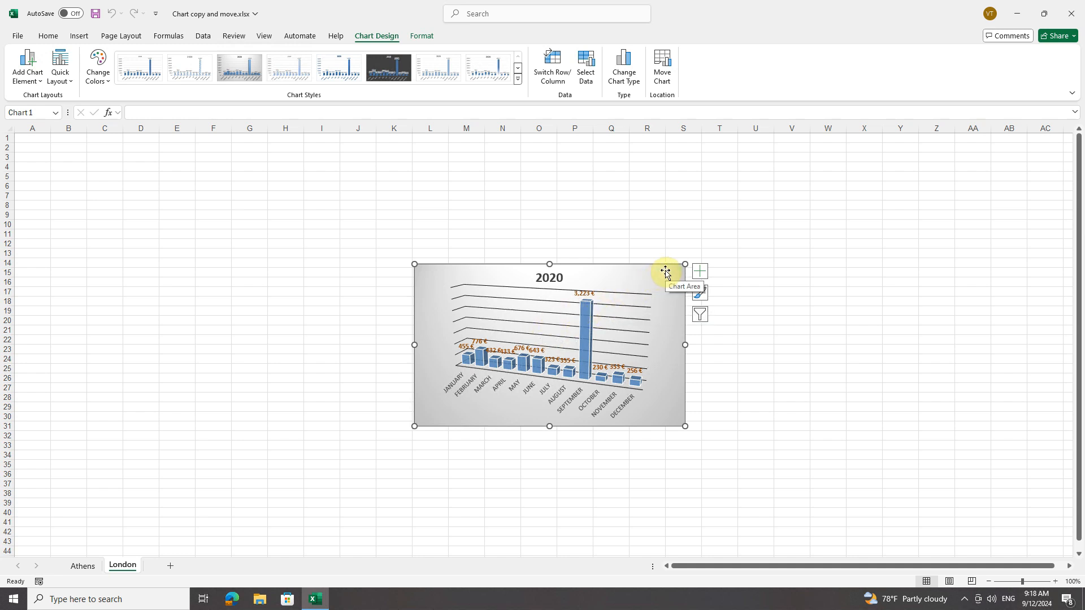
pyautogui.moveTo(665, 272)
pyautogui.mouseDown()
pyautogui.moveTo(619, 245)
pyautogui.moveTo(662, 252)
pyautogui.mouseUp()
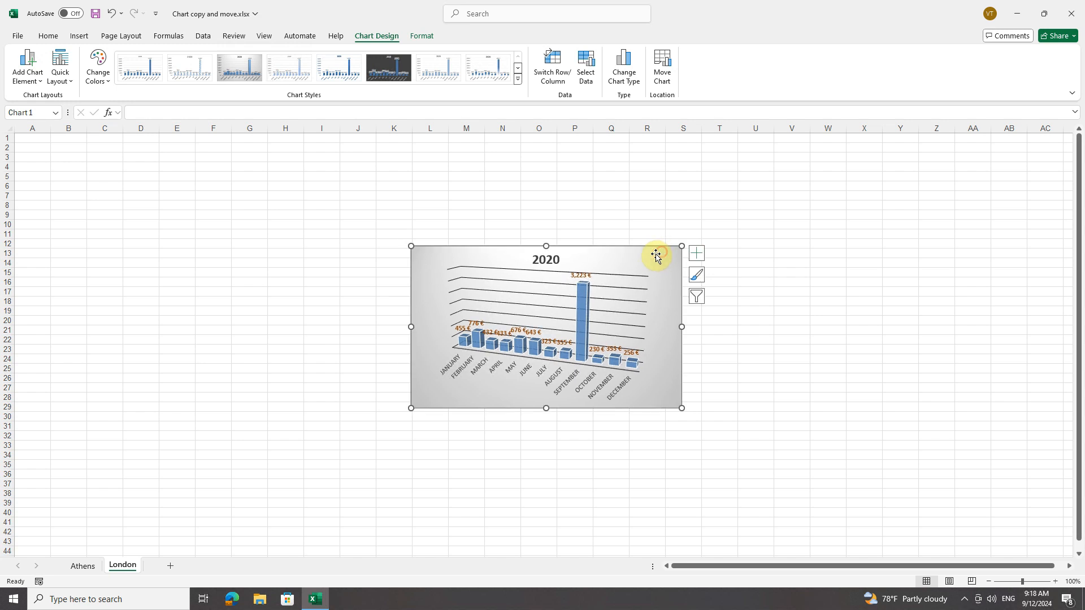
pyautogui.rightClick(654, 246)
pyautogui.click(643, 224)
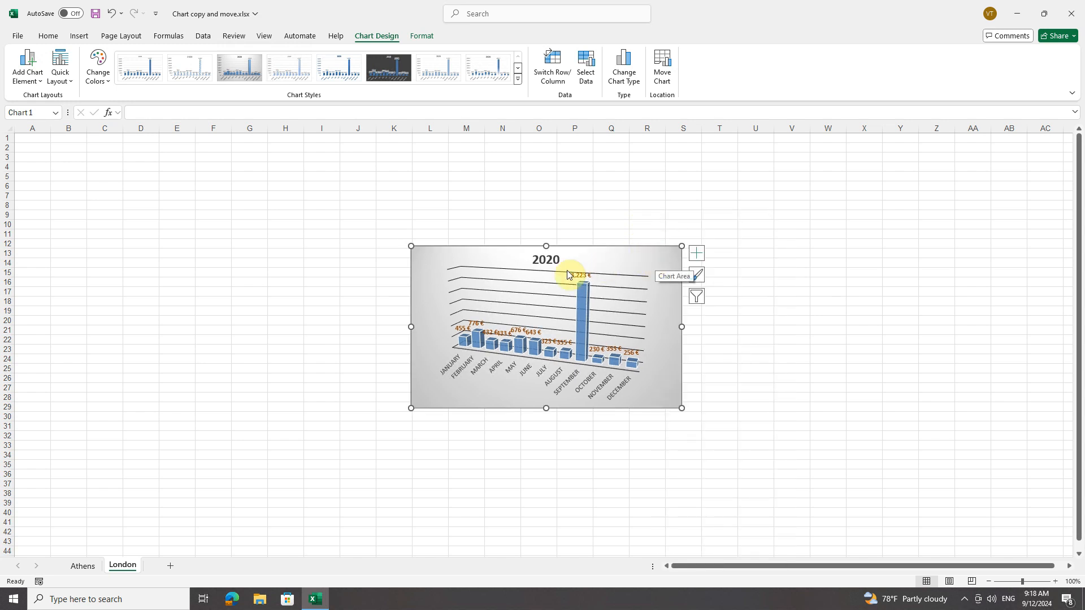
# Paste the copied chart at cell K6 of the Athens sheet and enlarge it to span about columns G to Q, down to row 17
pyautogui.click(83, 565)
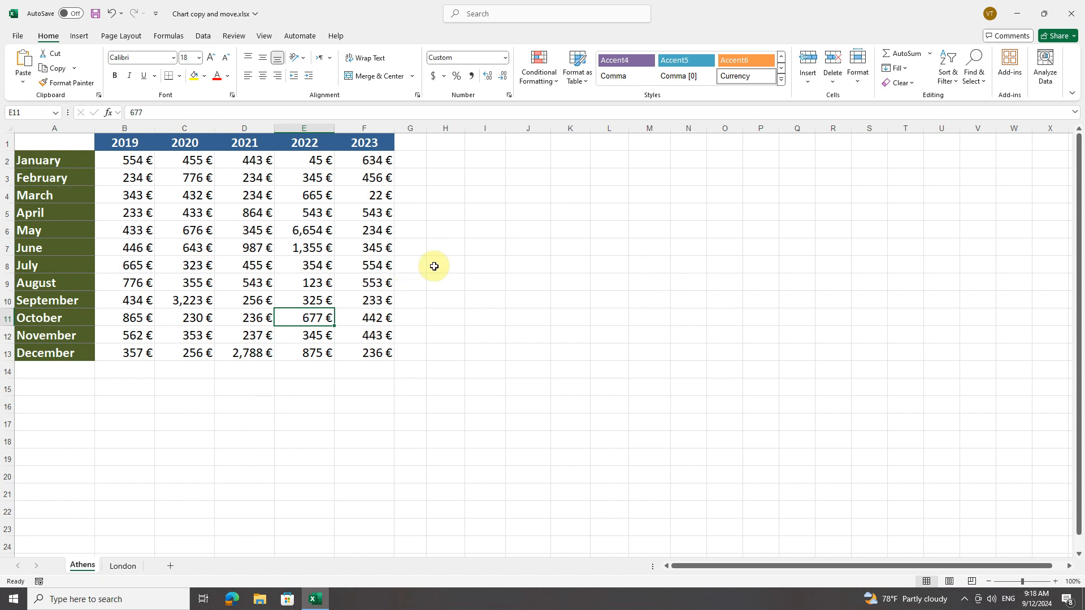
pyautogui.rightClick(567, 226)
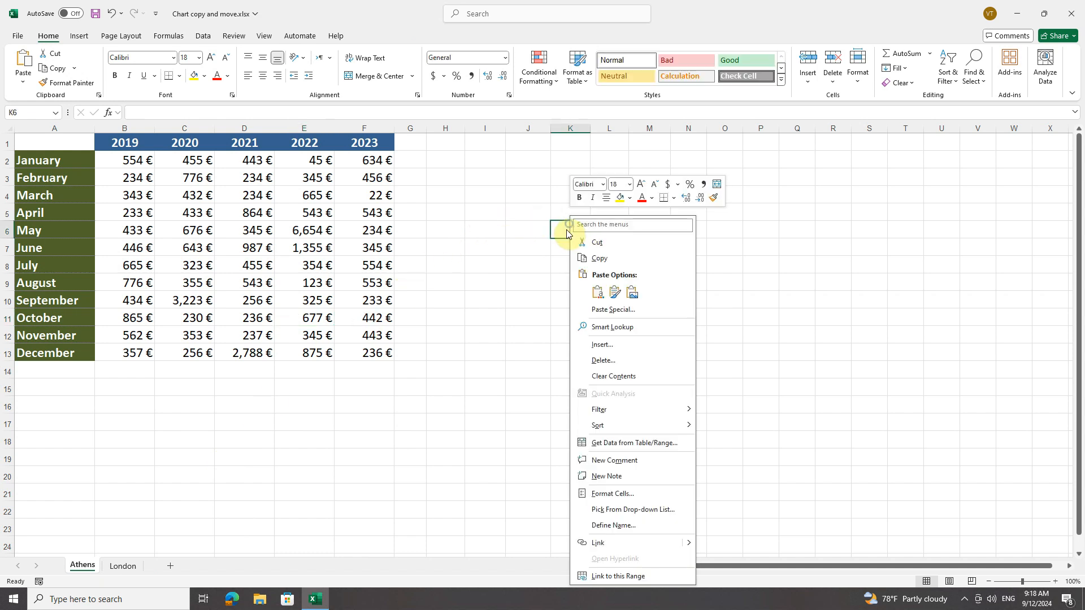
pyautogui.click(597, 294)
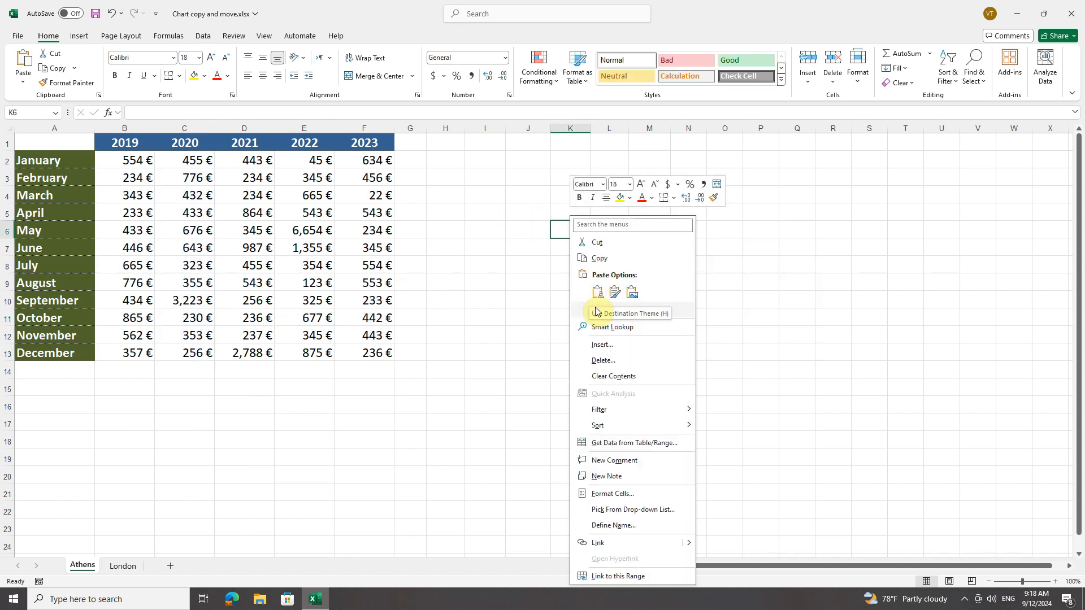
pyautogui.click(598, 310)
pyautogui.click(597, 293)
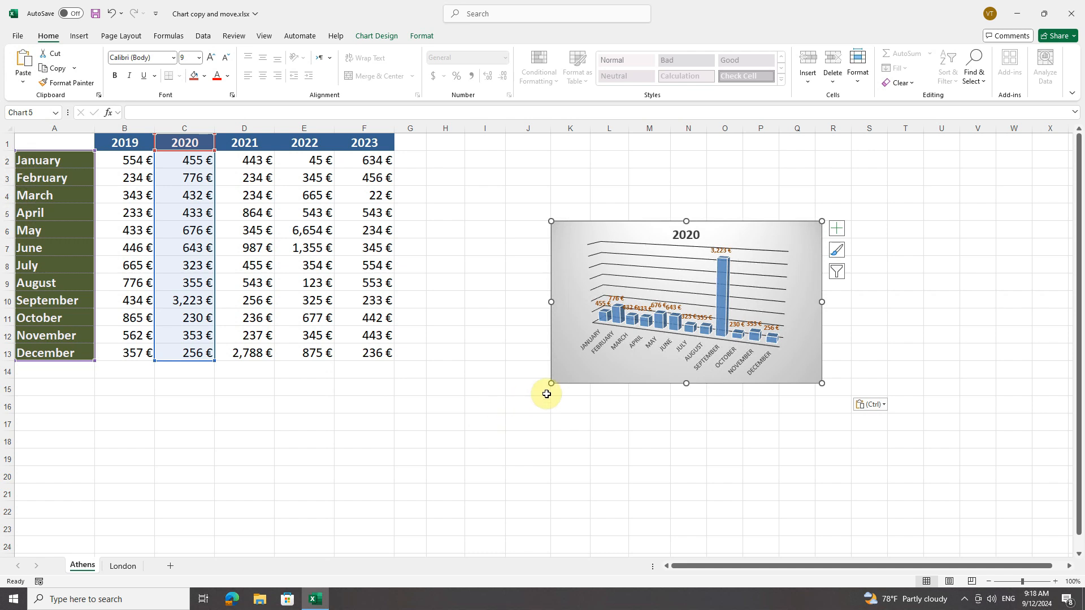
pyautogui.moveTo(551, 383); pyautogui.dragTo(392, 434)
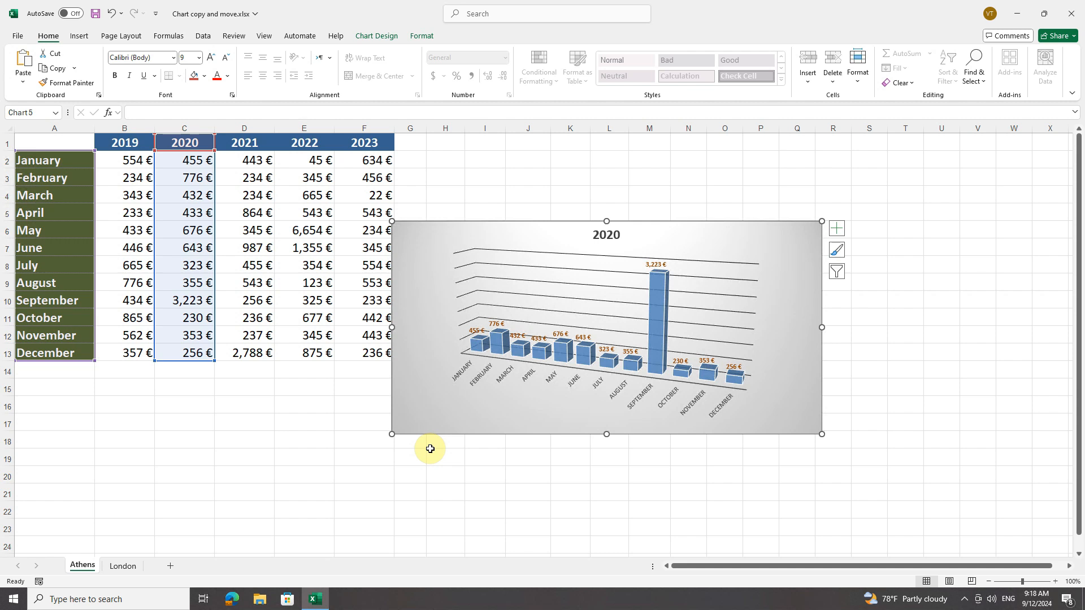
# Change the chart type of the pasted chart on the Athens sheet to a standard Pie
pyautogui.click(370, 36)
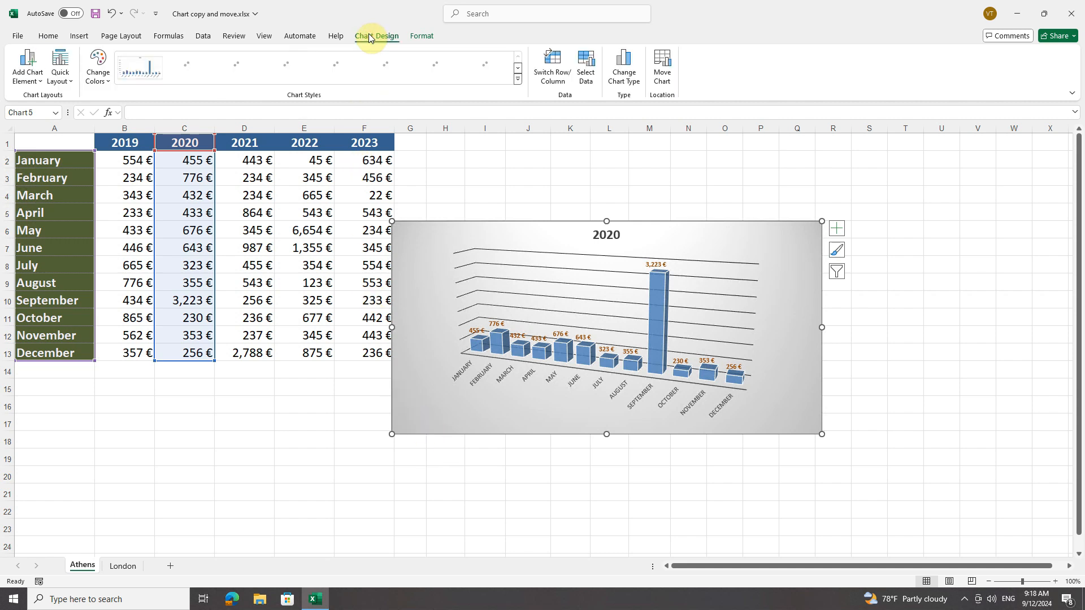
pyautogui.click(624, 79)
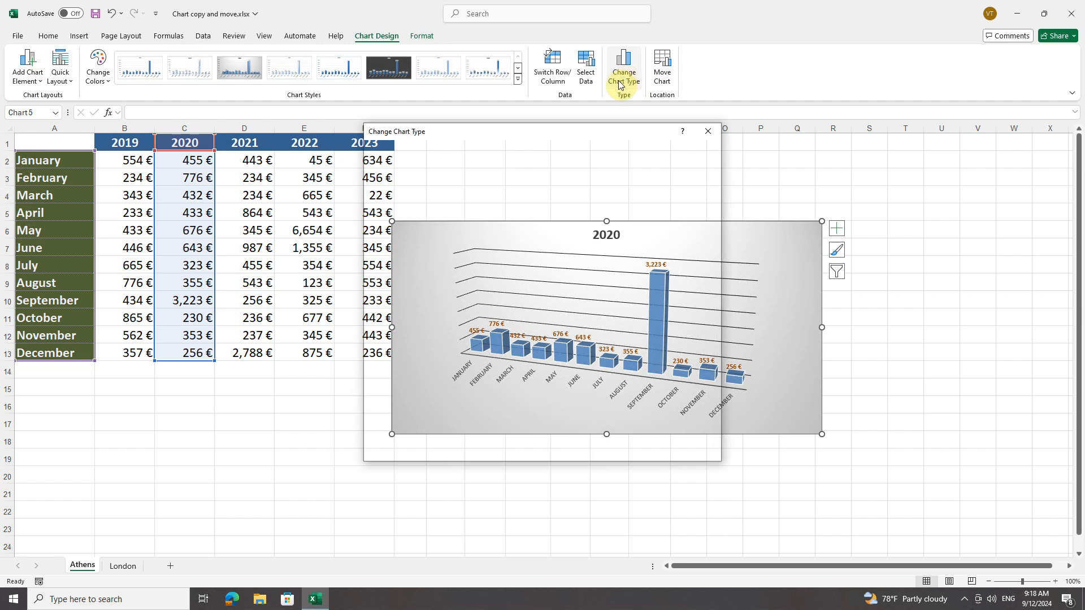
pyautogui.click(400, 228)
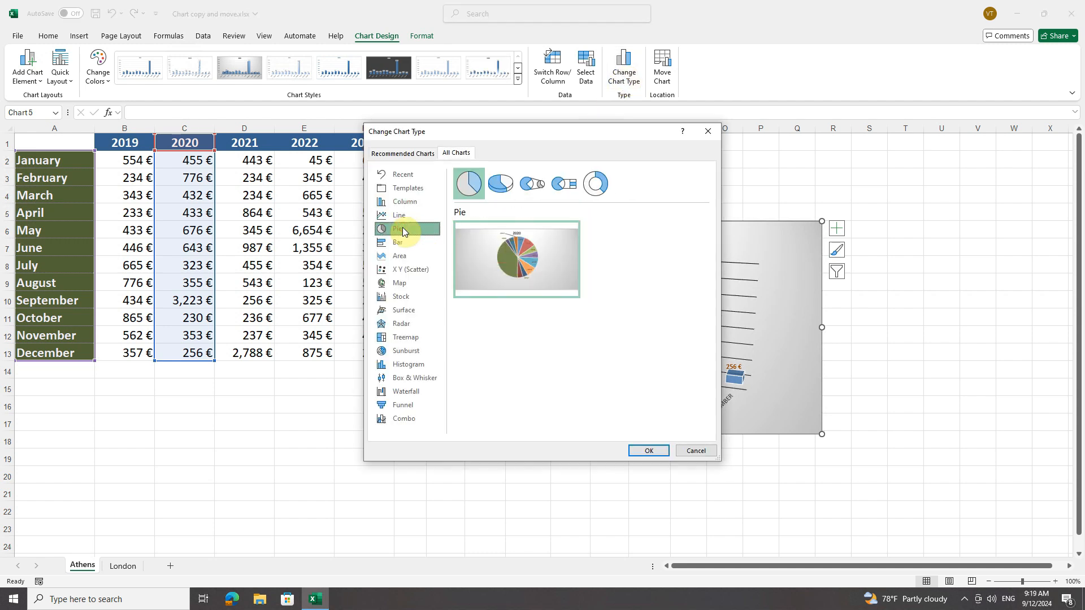
pyautogui.click(650, 449)
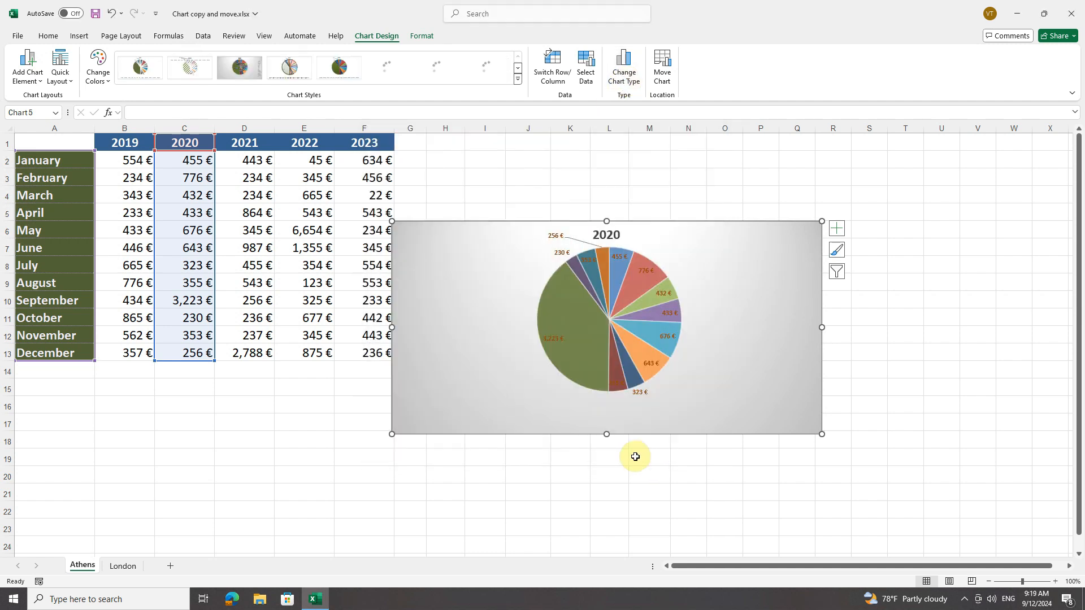
# Set the January 2020 value in cell C2 of the Athens sheet to 1500
pyautogui.click(193, 161)
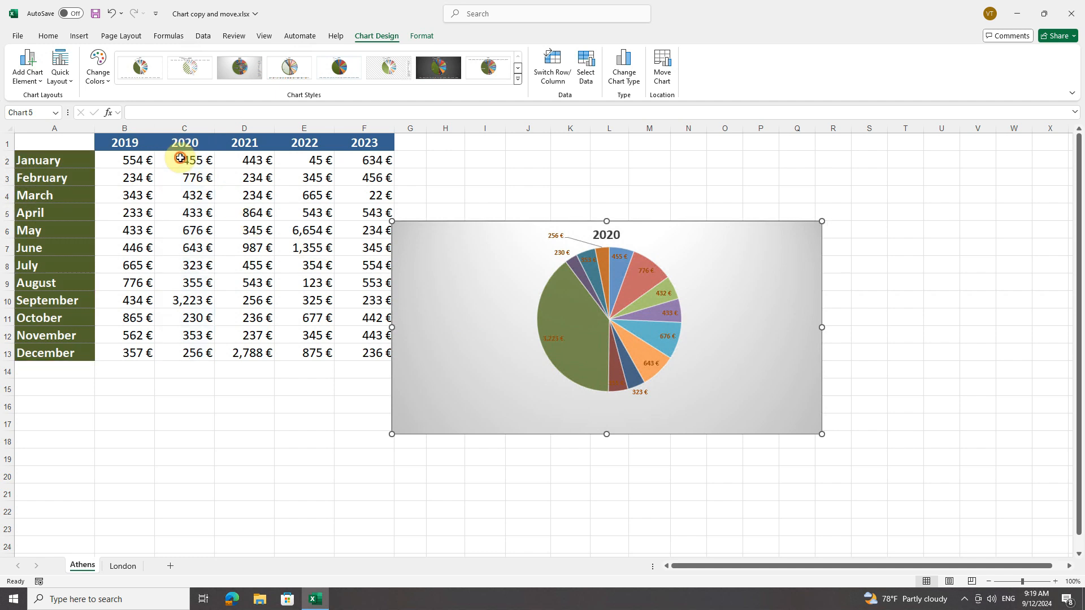
pyautogui.write('1500')
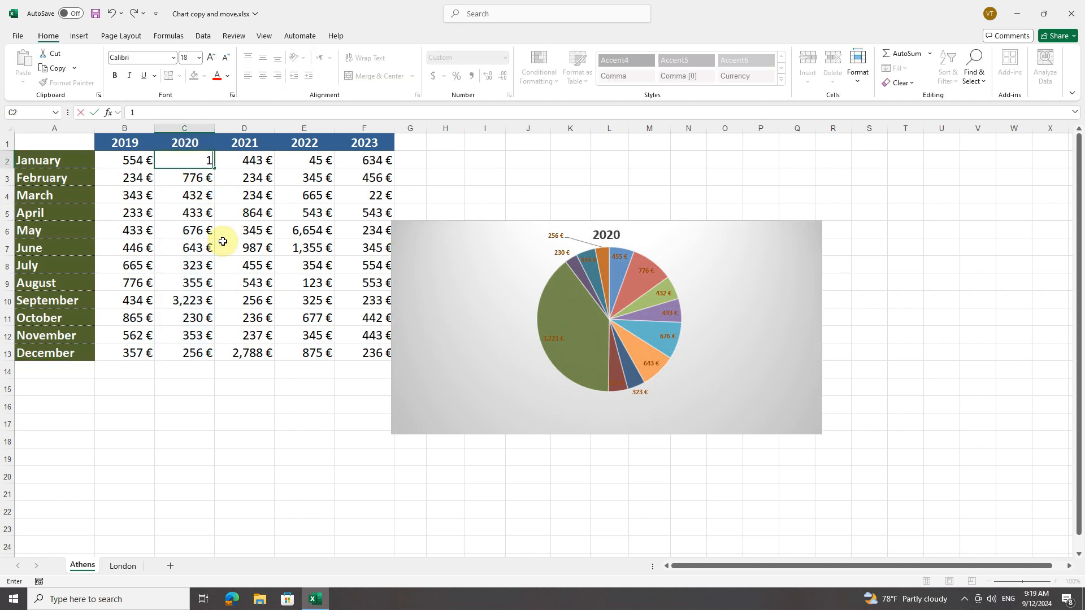
pyautogui.press('Return')
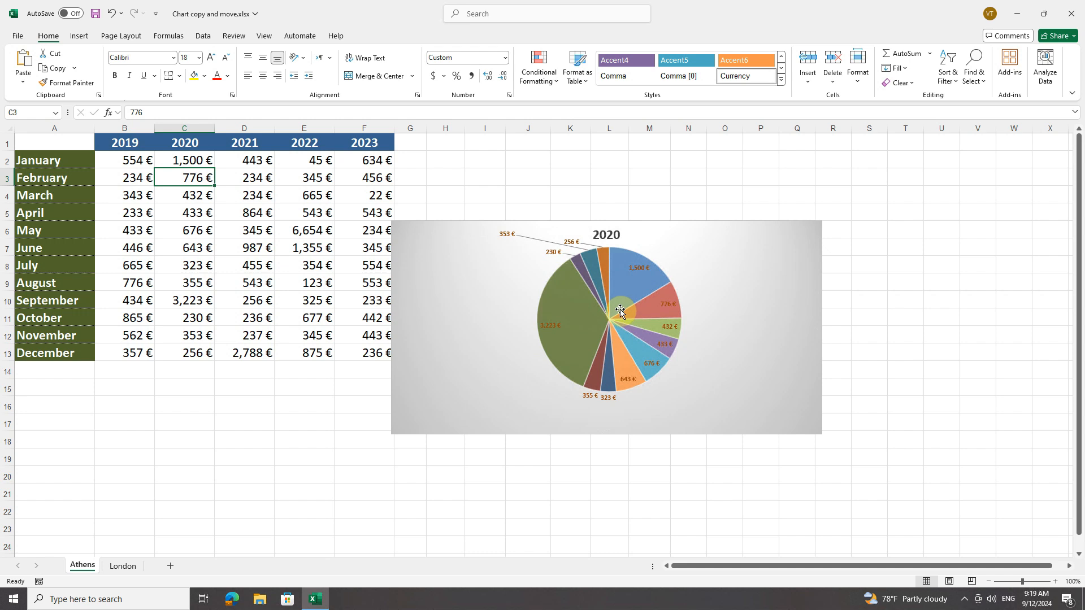
pyautogui.moveTo(620, 310)
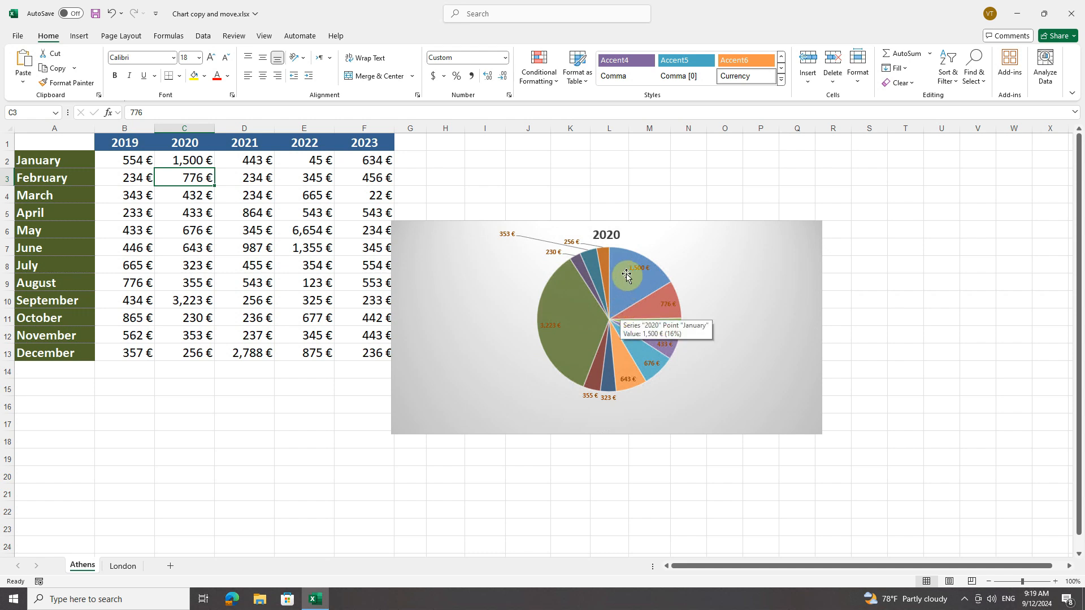
# Cut the 2020 chart from the London sheet and paste it at cell M12 of a newly added worksheet
pyautogui.click(124, 567)
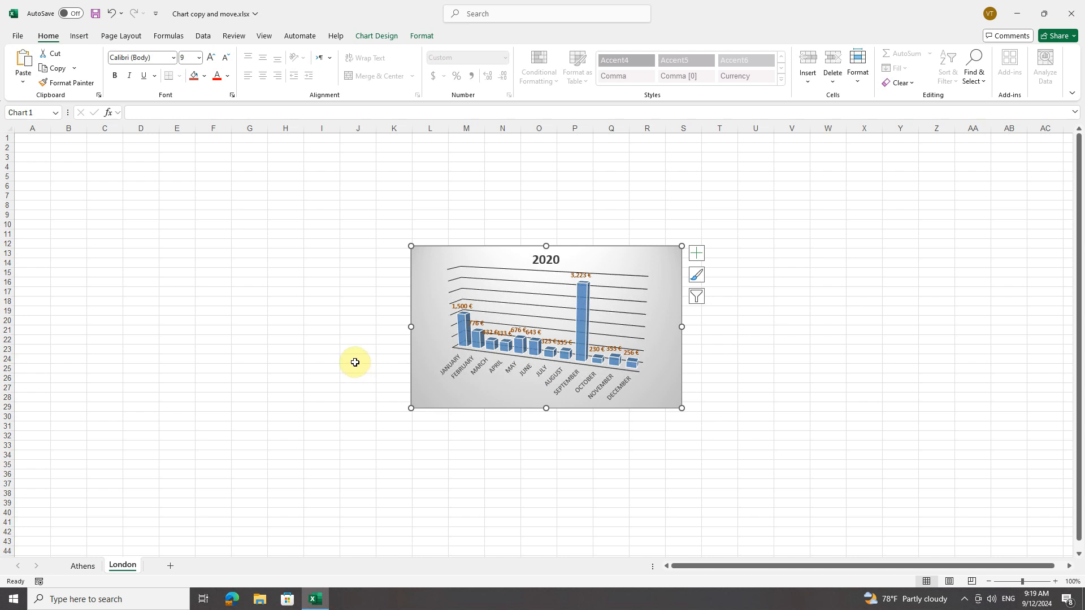
pyautogui.rightClick(669, 255)
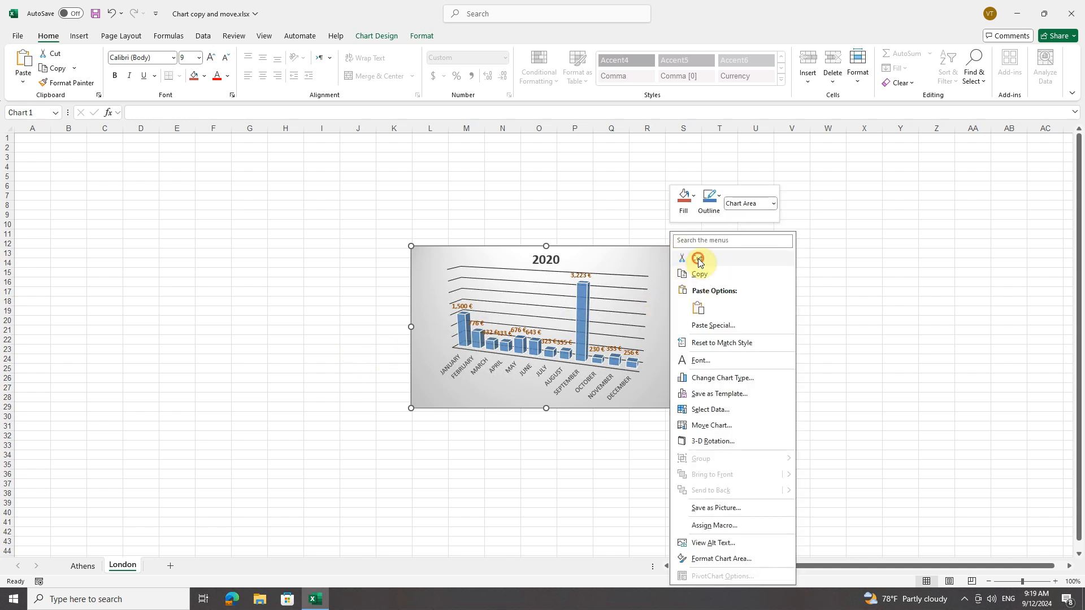
pyautogui.click(697, 258)
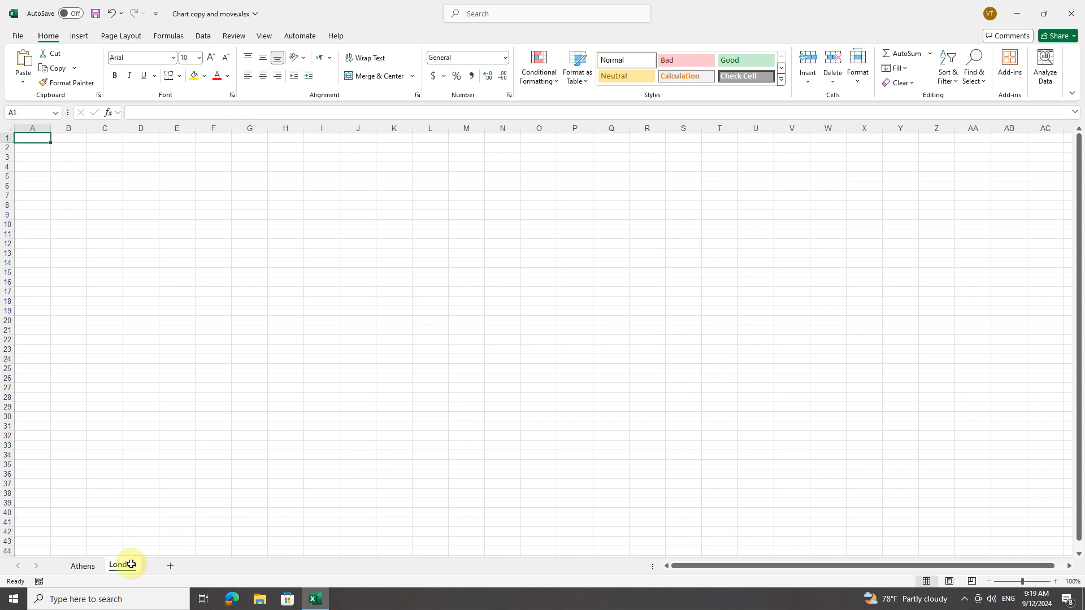
pyautogui.click(172, 567)
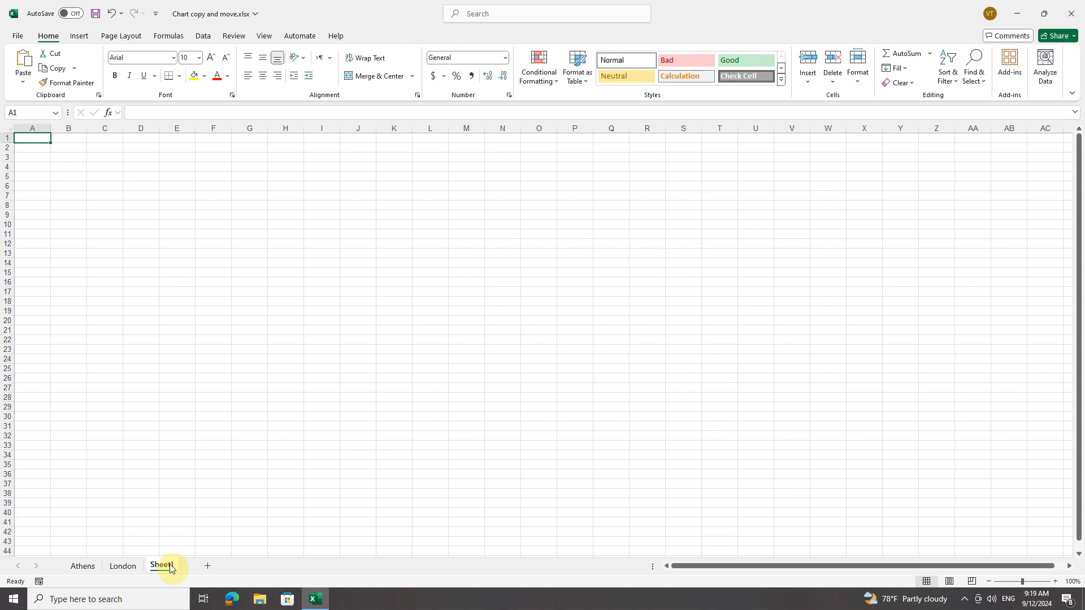
pyautogui.click(452, 244)
pyautogui.rightClick(452, 244)
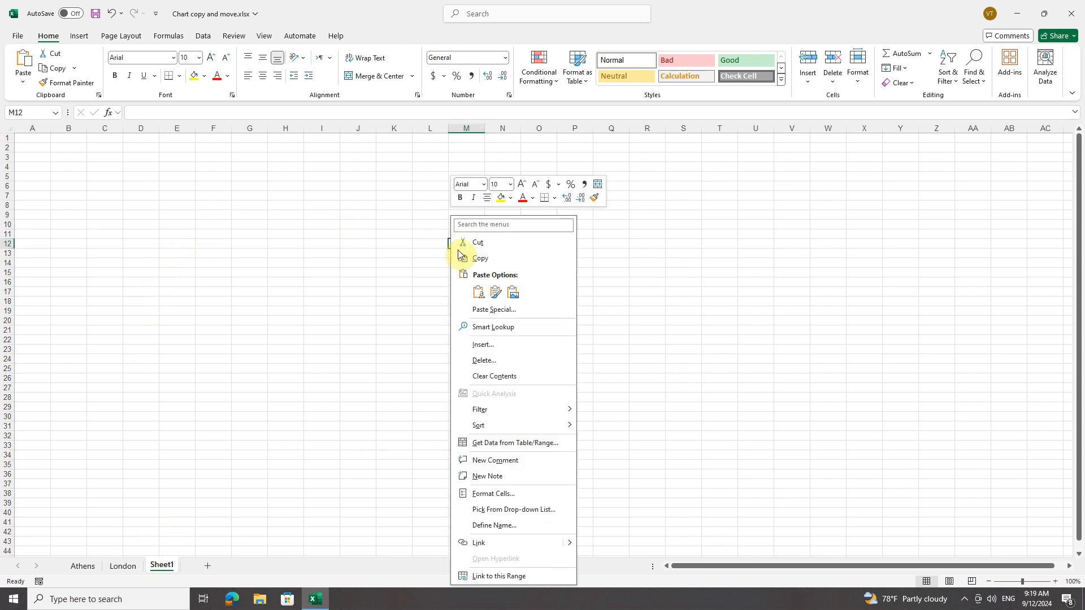
pyautogui.click(478, 292)
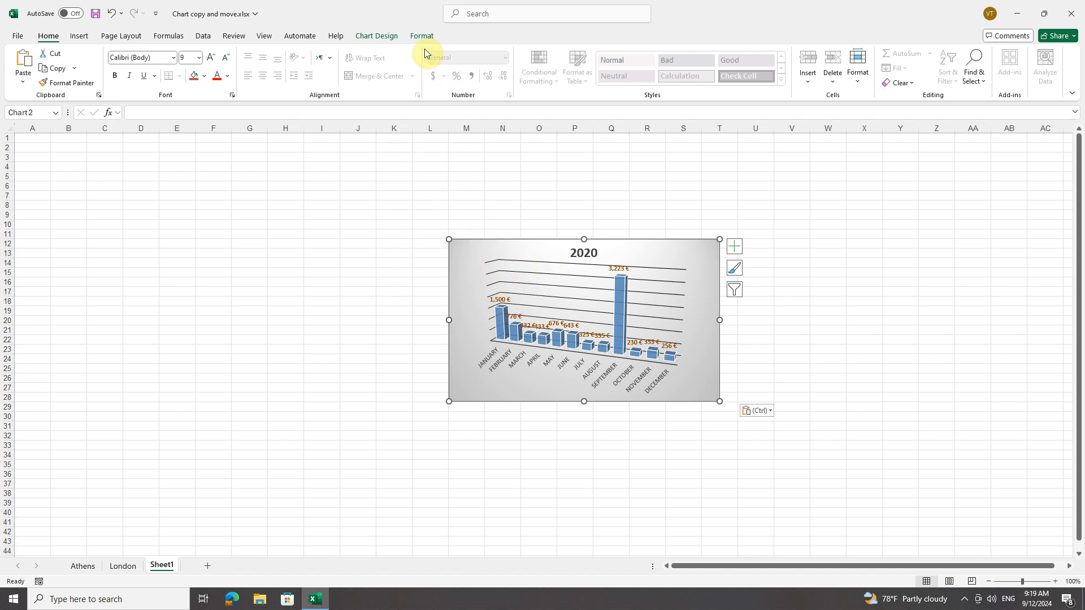
# Move the chart on Sheet1 so it spans about columns J to Q, rows 9 to 26, and copy it
pyautogui.click(382, 35)
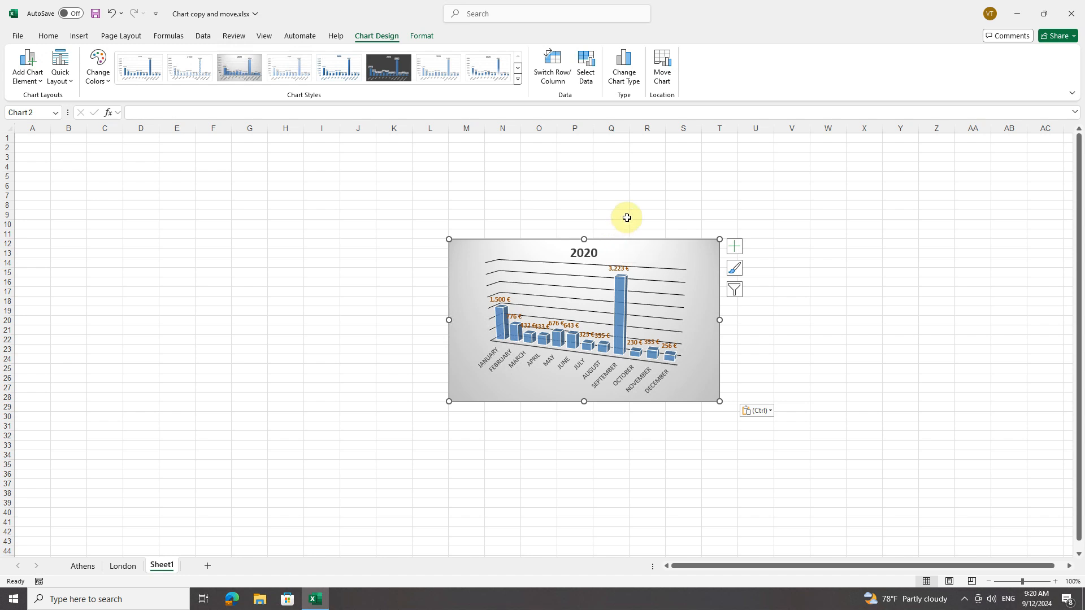
pyautogui.moveTo(702, 247); pyautogui.dragTo(611, 228)
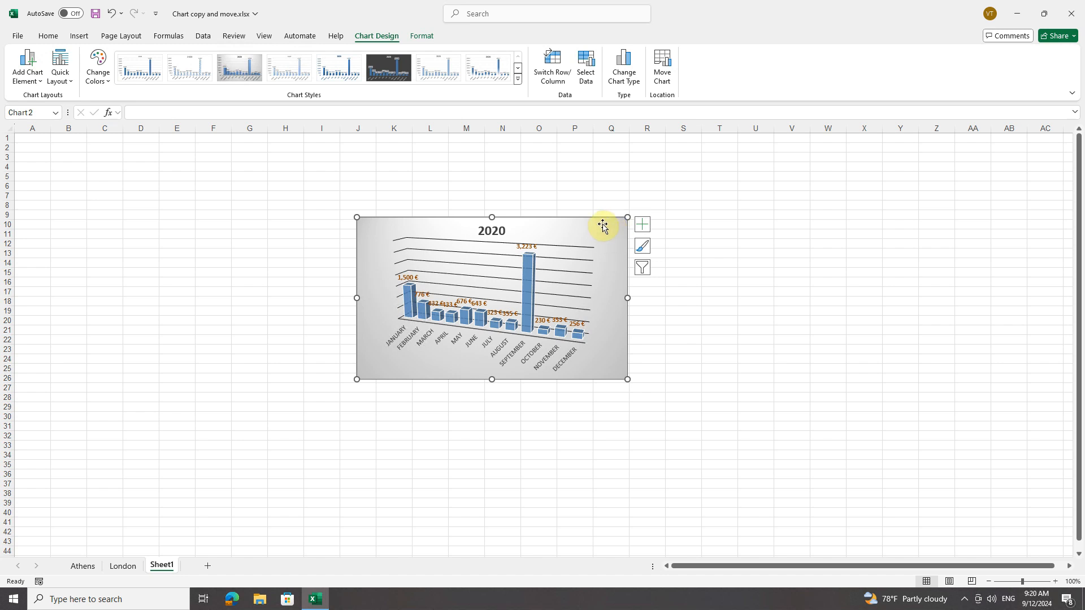
pyautogui.rightClick(606, 227)
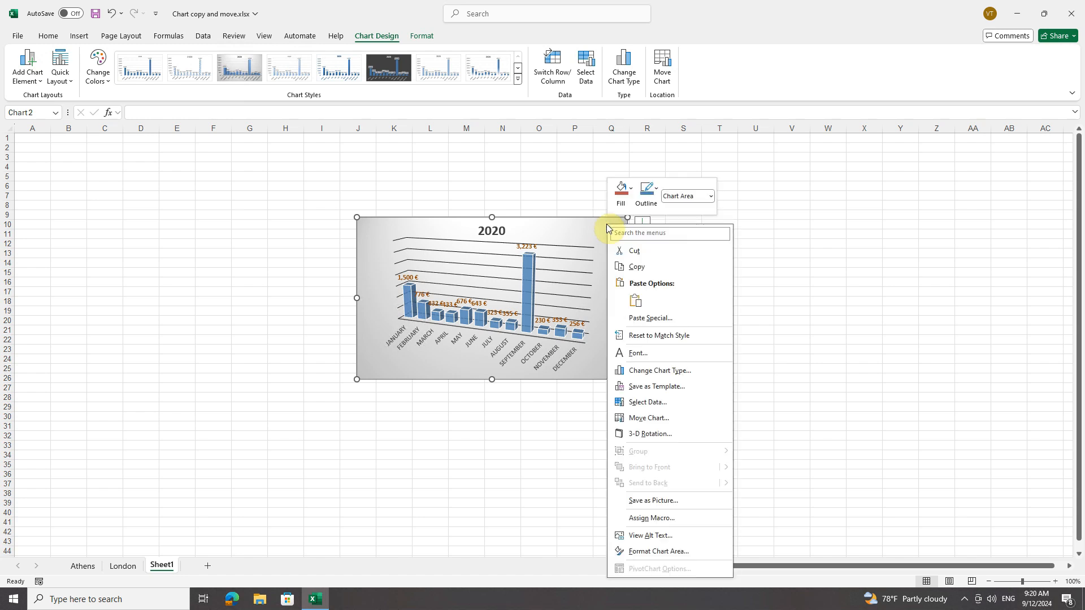
pyautogui.click(640, 269)
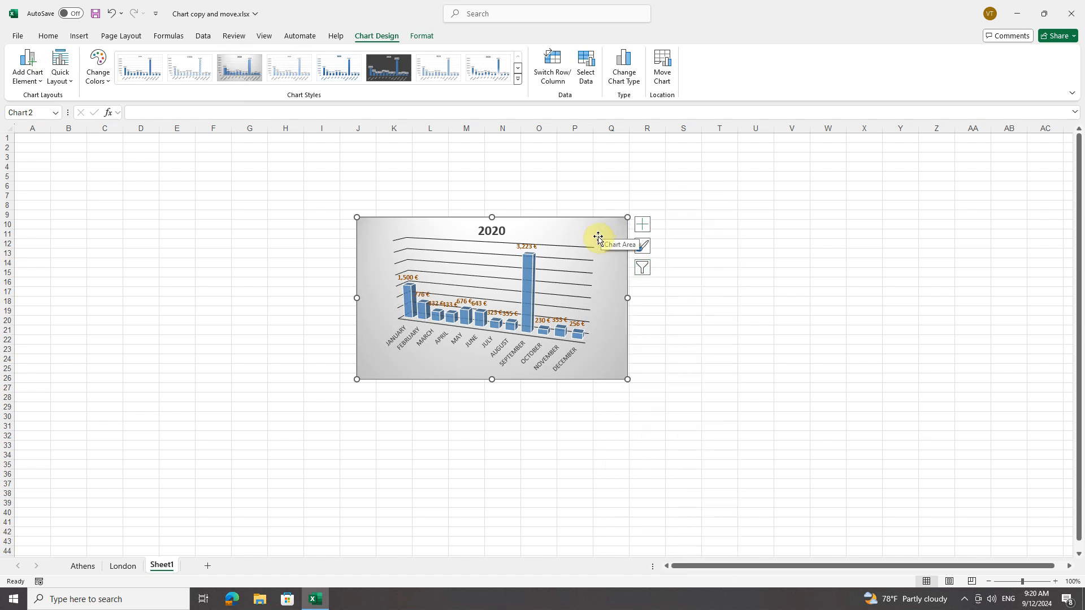
# Compare the commands offered for the chart's gridlines, data series, horizontal axis, title, plot area and chart area
pyautogui.rightClick(452, 256)
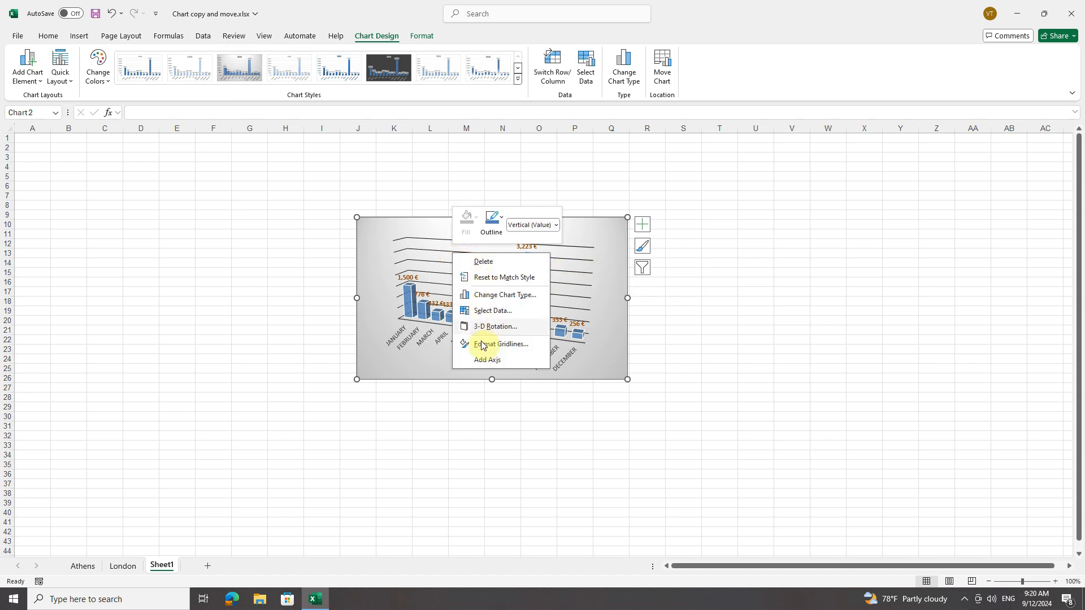
pyautogui.rightClick(579, 338)
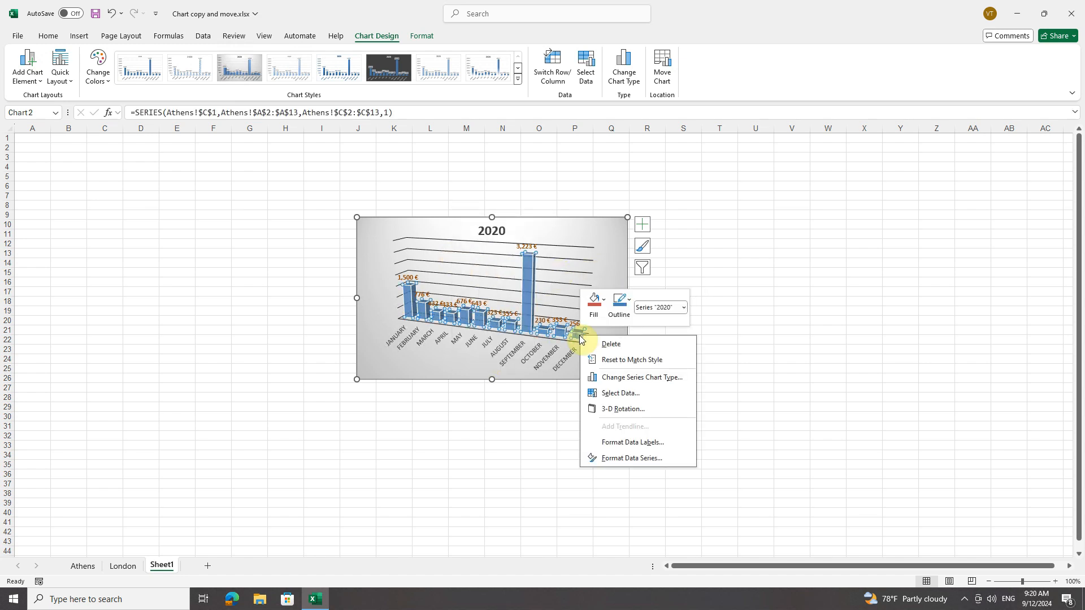
pyautogui.rightClick(495, 350)
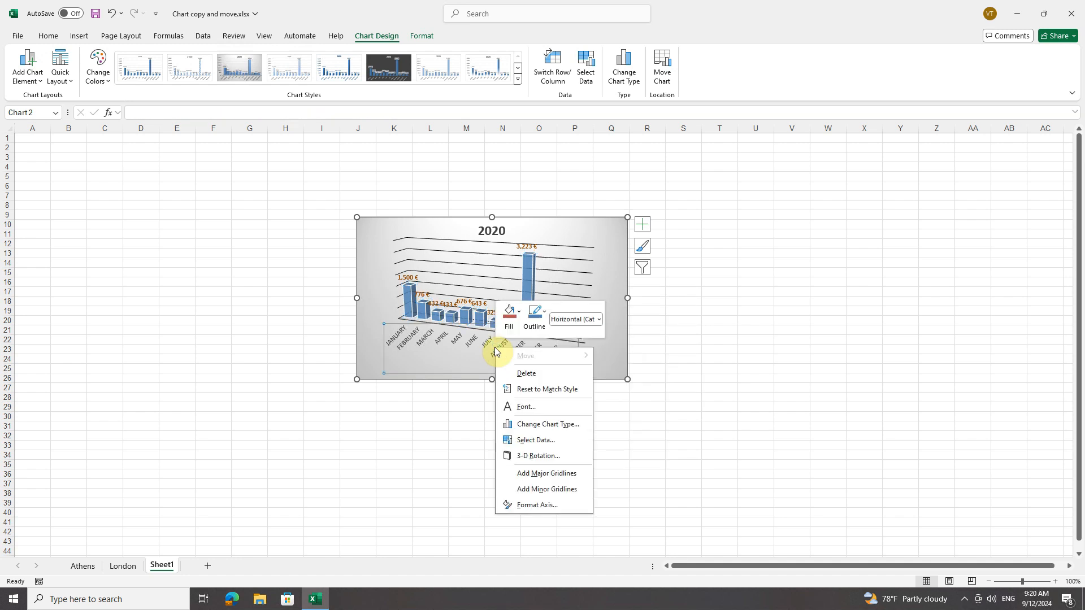
pyautogui.rightClick(400, 266)
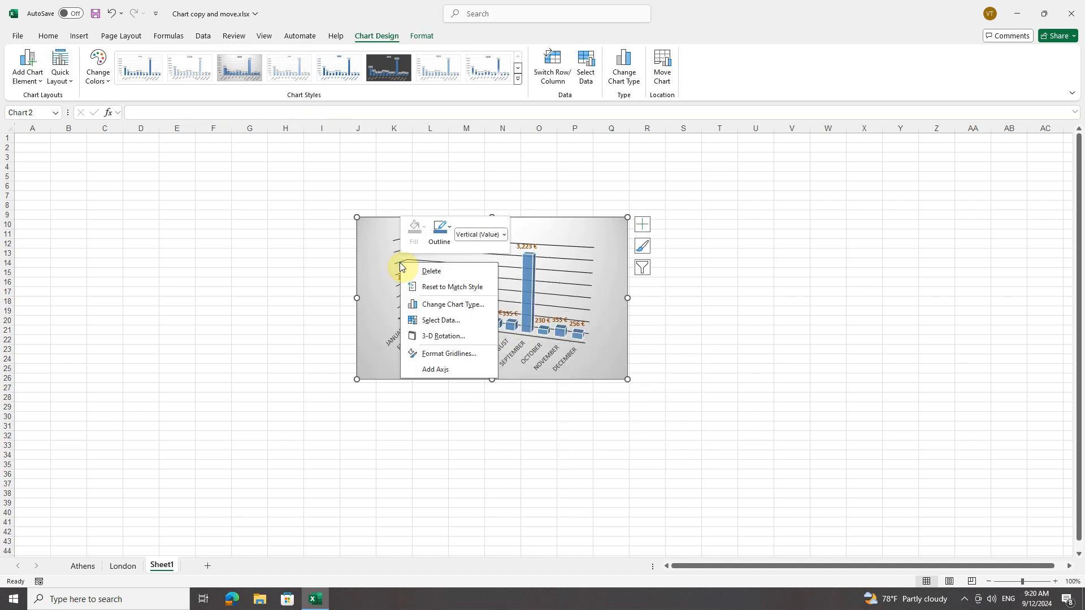
pyautogui.rightClick(546, 274)
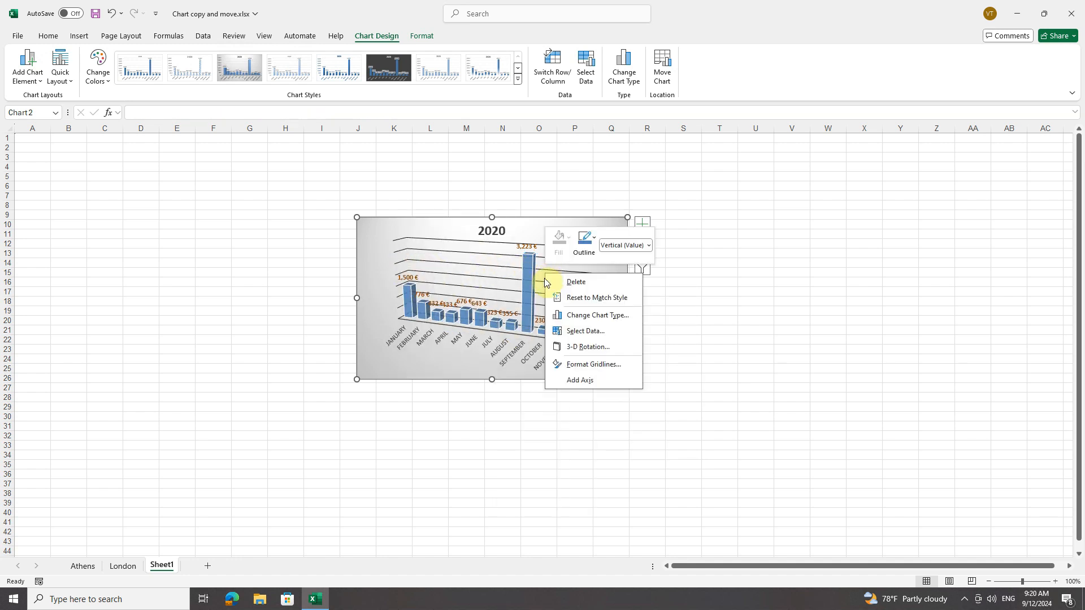
pyautogui.rightClick(494, 236)
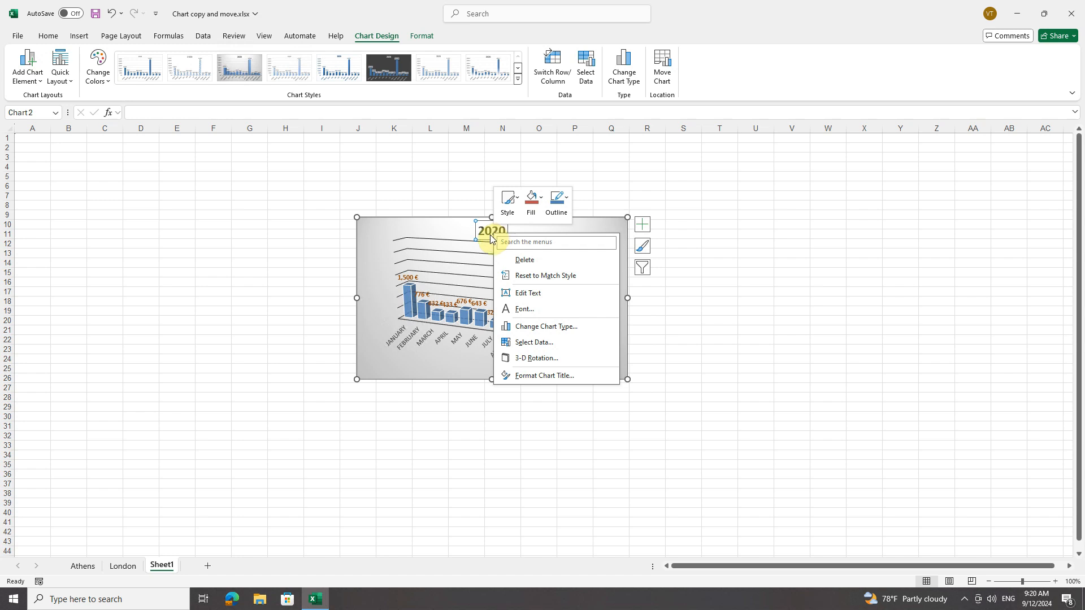
pyautogui.rightClick(376, 267)
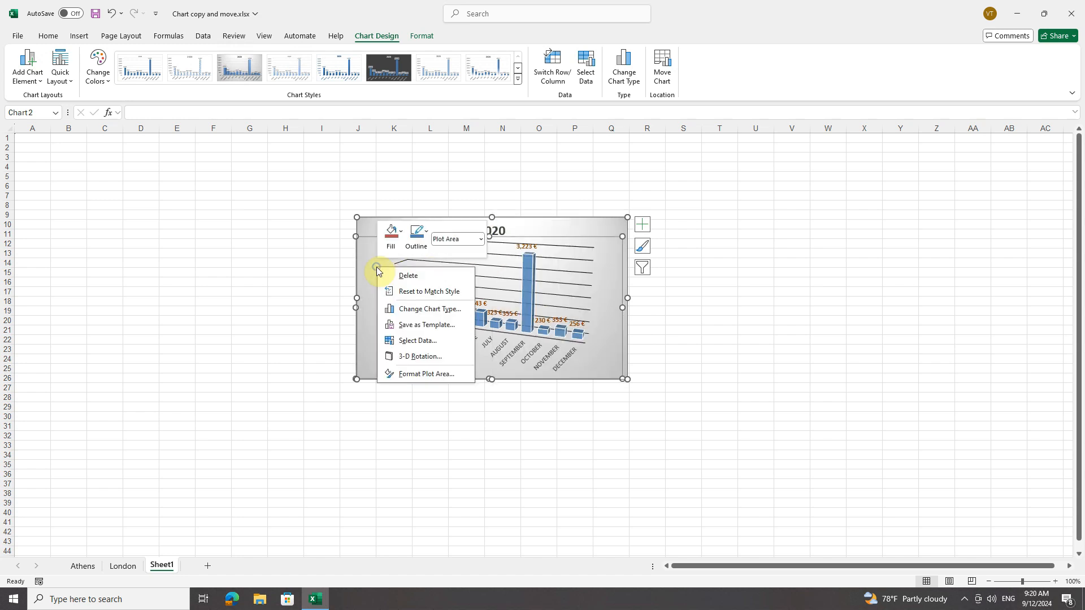
pyautogui.rightClick(605, 223)
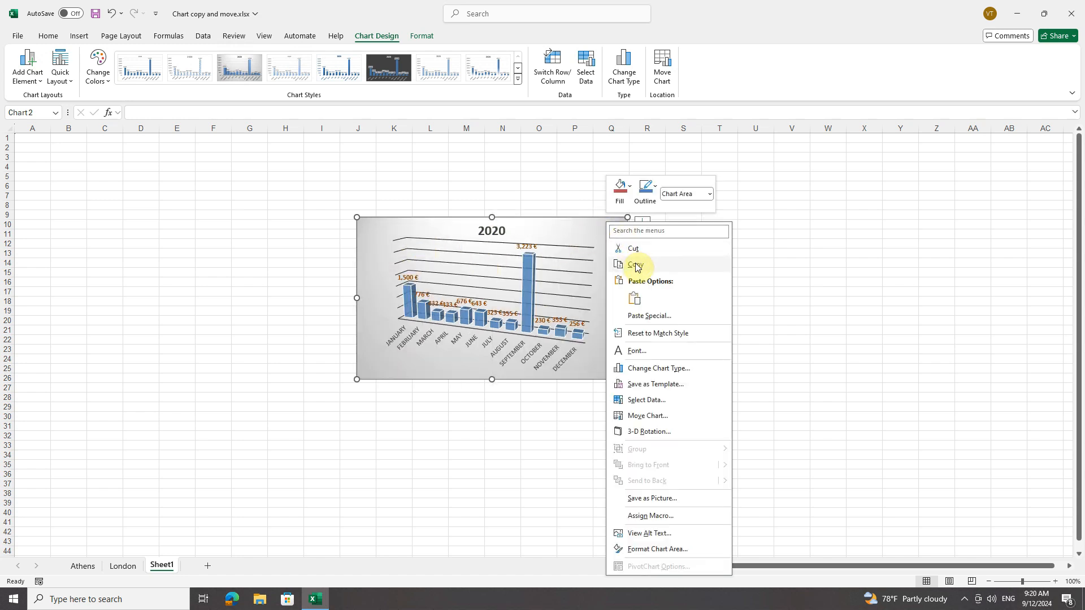
pyautogui.click(459, 180)
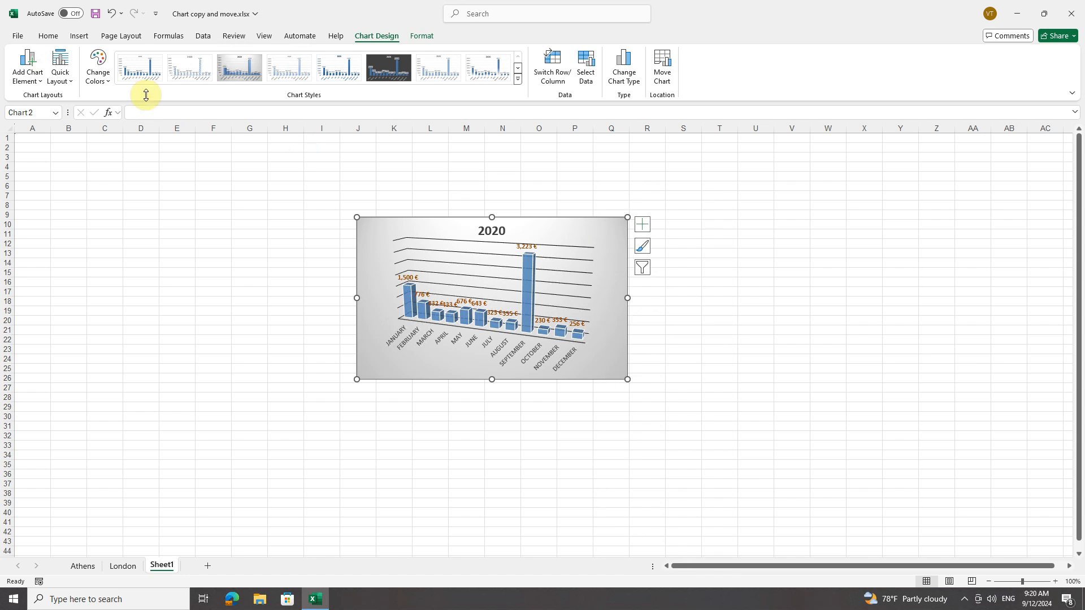
# Create a blank workbook and paste the copied 2020 chart at cell H9 of its sheet
pyautogui.click(19, 36)
pyautogui.click(24, 84)
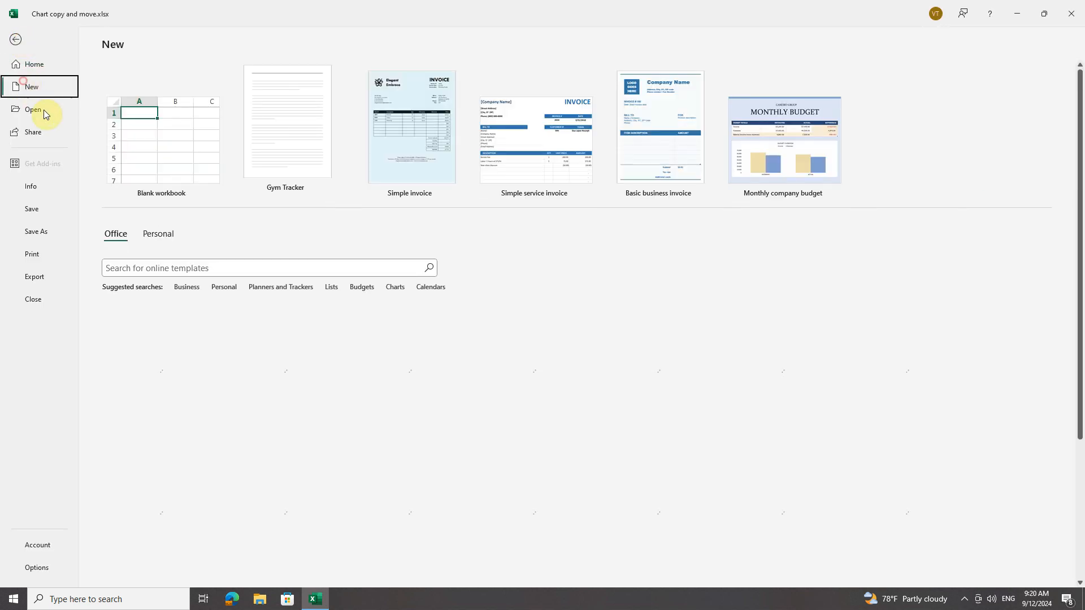
pyautogui.click(170, 157)
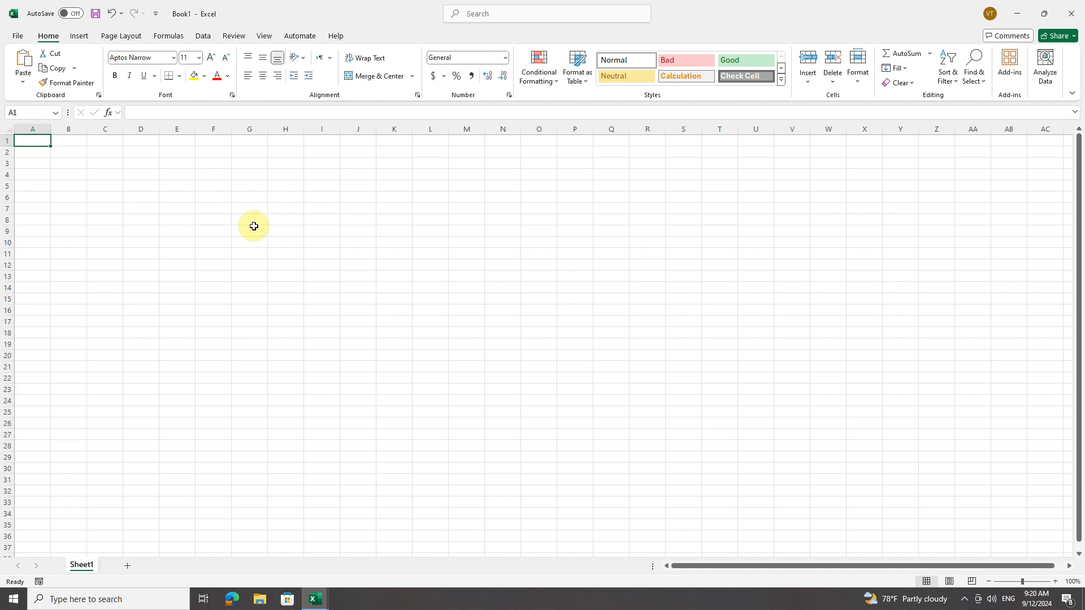
pyautogui.rightClick(300, 232)
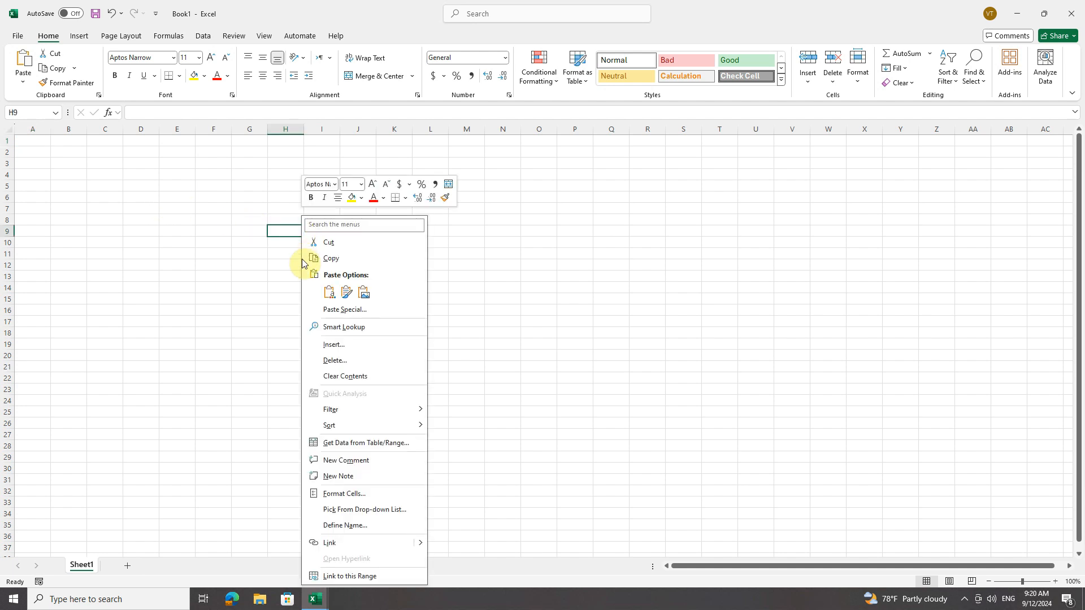
pyautogui.click(329, 292)
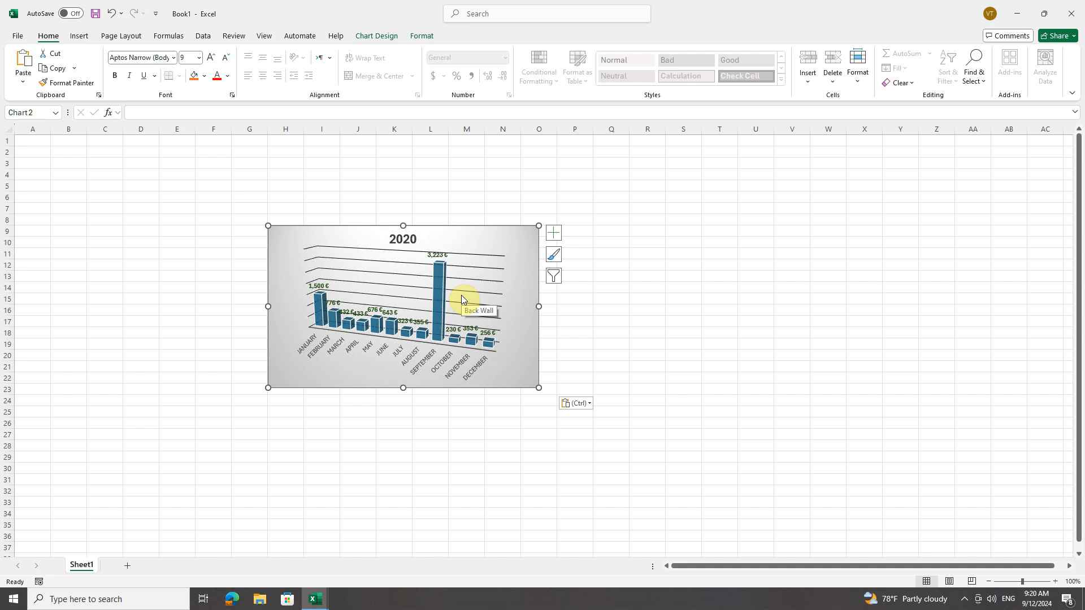
# Inspect the source data range of the chart pasted in the new workbook without changing it
pyautogui.click(376, 35)
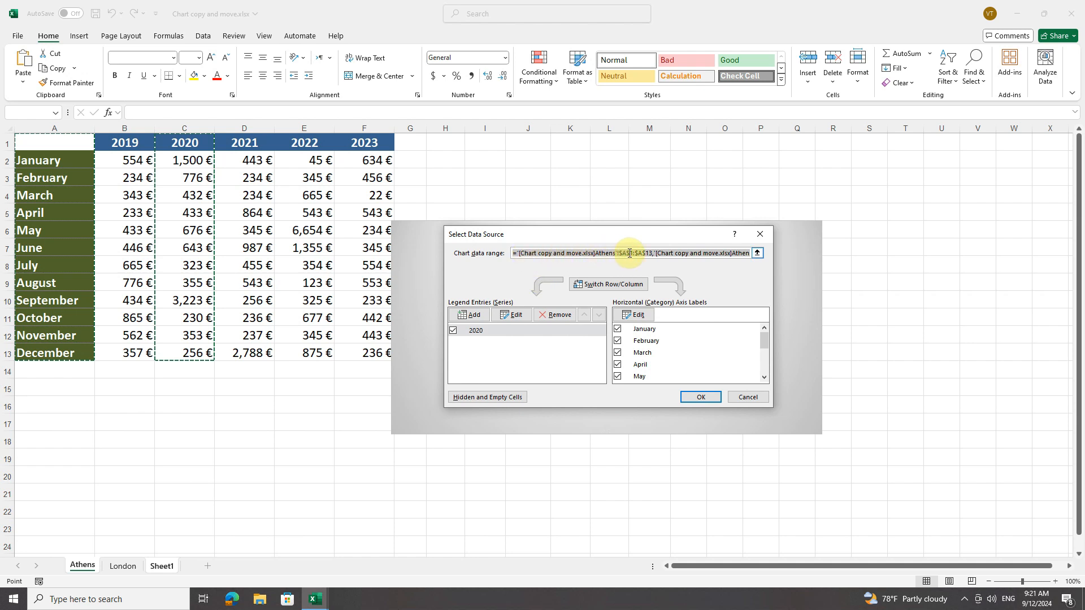
pyautogui.click(593, 253)
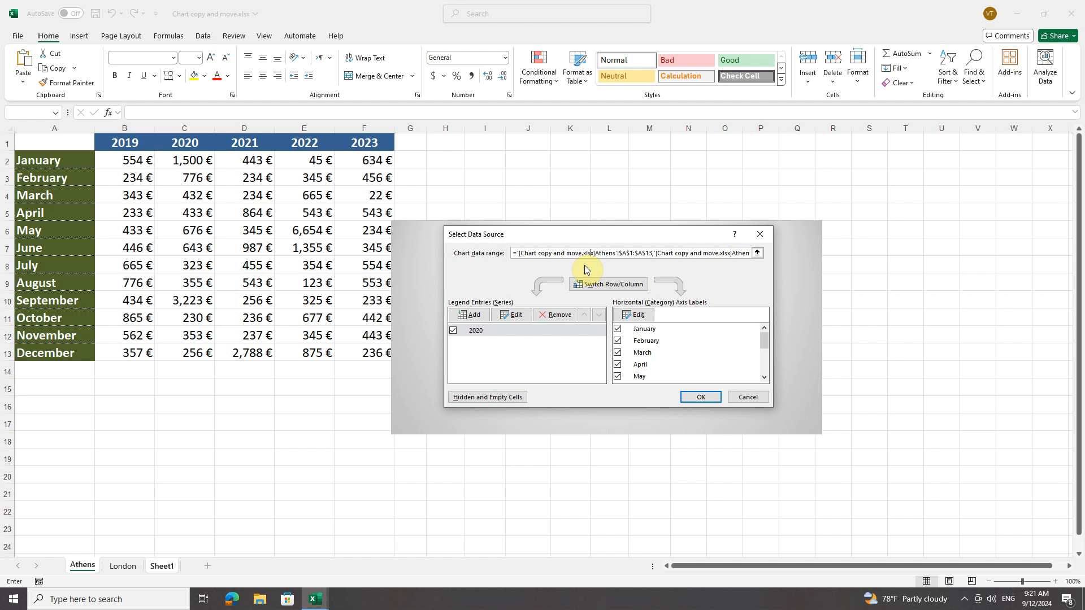
pyautogui.click(545, 251)
pyautogui.moveTo(544, 251); pyautogui.dragTo(682, 271)
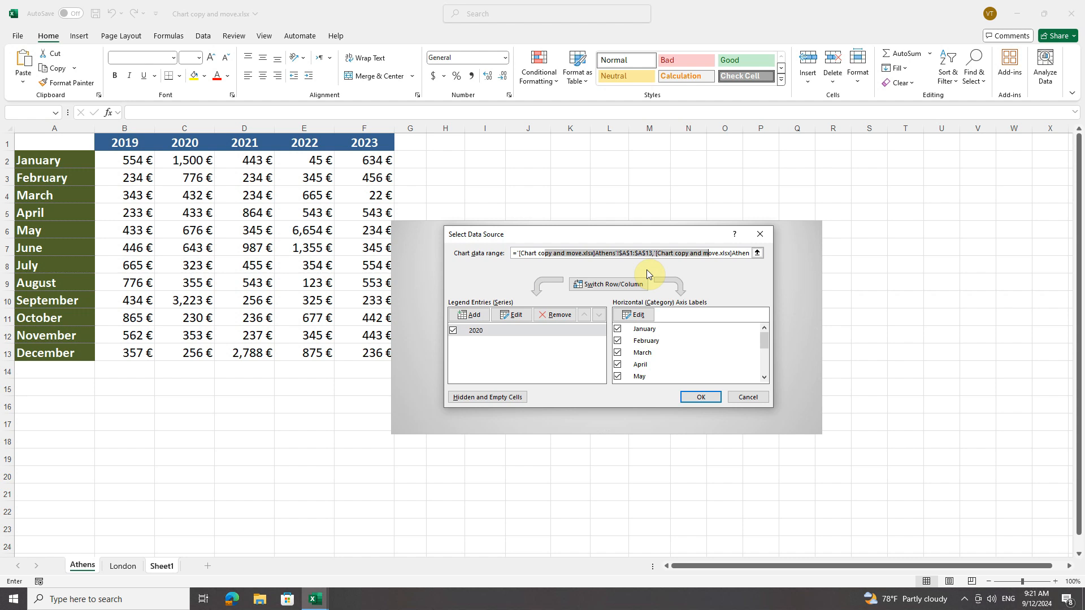
pyautogui.click(522, 253)
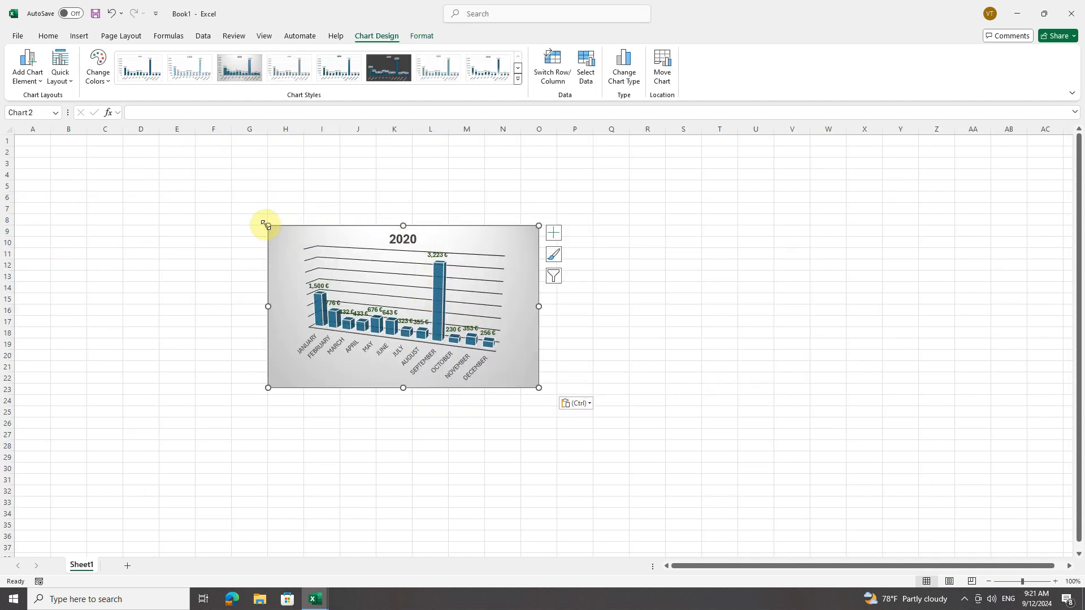
# Resize the pasted chart to about columns D to N, rows 1 to 15, and narrow its plot area to about columns E to M
pyautogui.moveTo(266, 224); pyautogui.dragTo(136, 142)
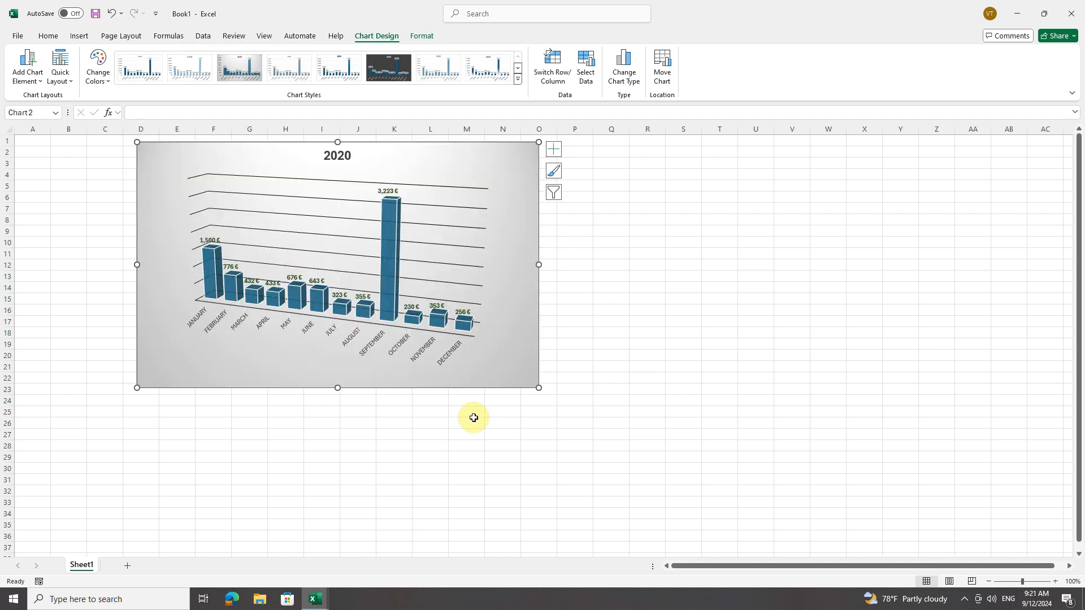
pyautogui.moveTo(539, 388); pyautogui.dragTo(504, 298)
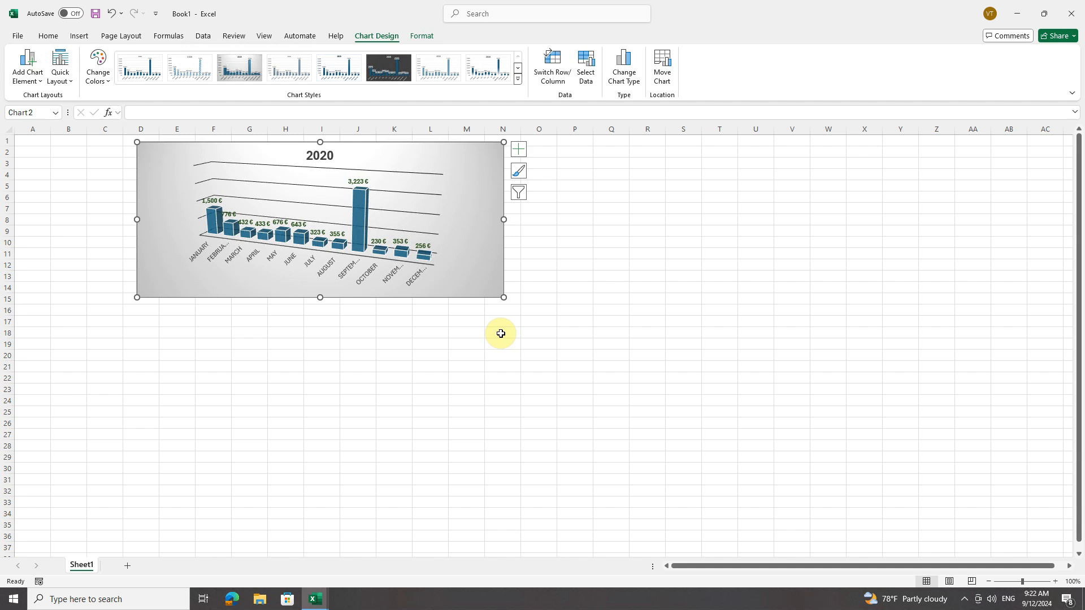
pyautogui.click(446, 167)
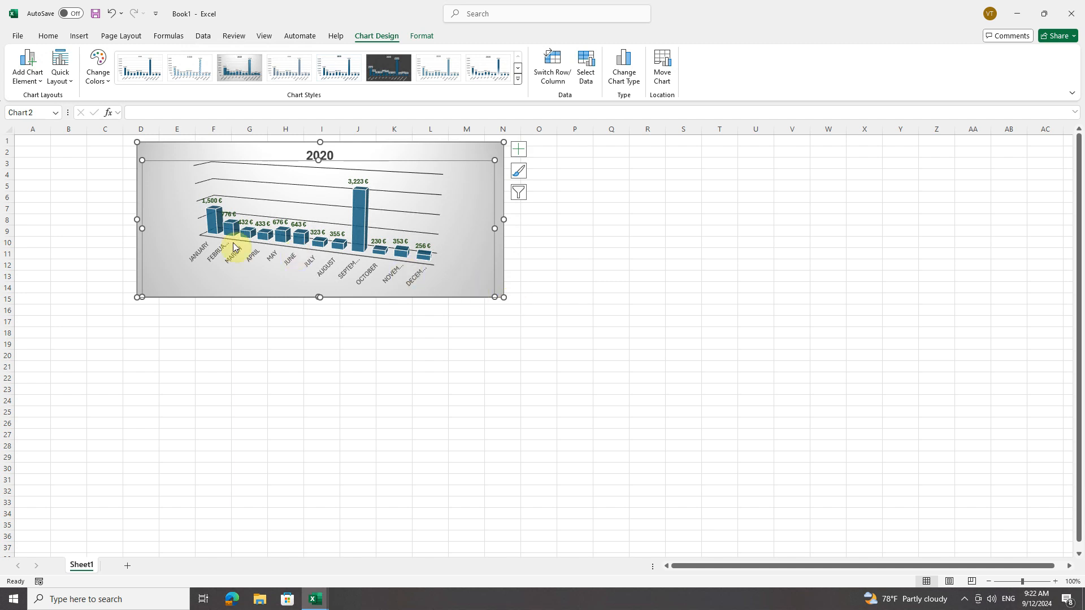
pyautogui.moveTo(143, 227); pyautogui.dragTo(158, 226)
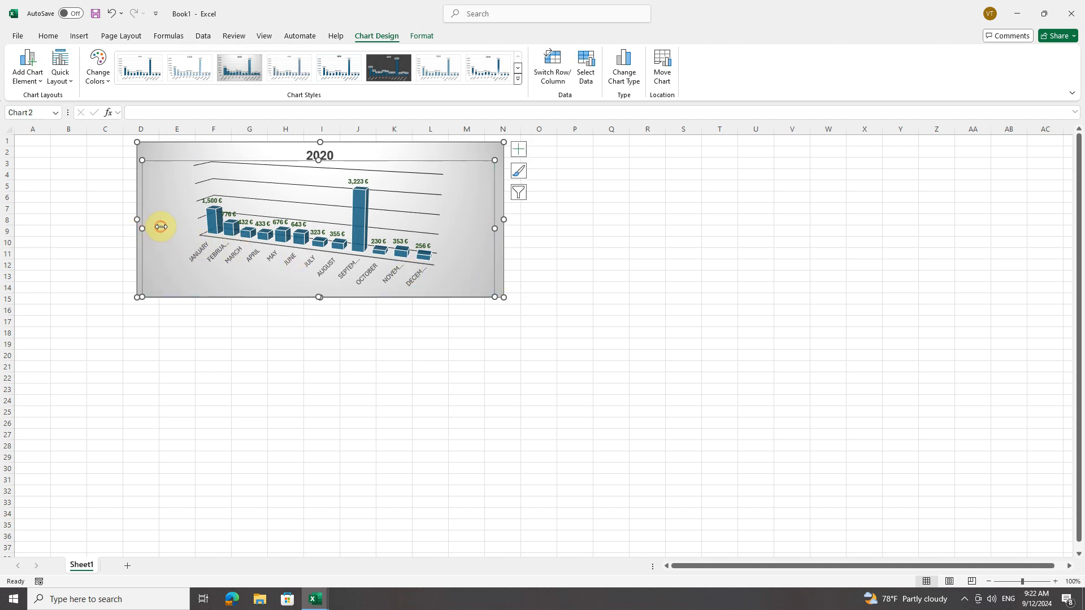
pyautogui.moveTo(495, 225); pyautogui.dragTo(461, 229)
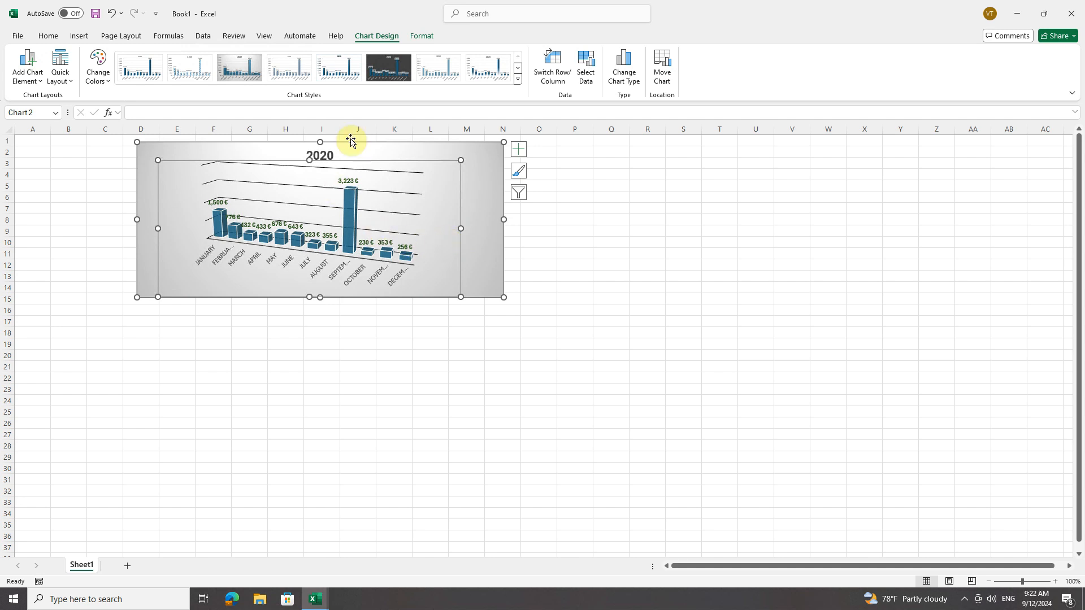
# Set the whole chart's height to 5" and its width to 9" in the new workbook
pyautogui.click(422, 35)
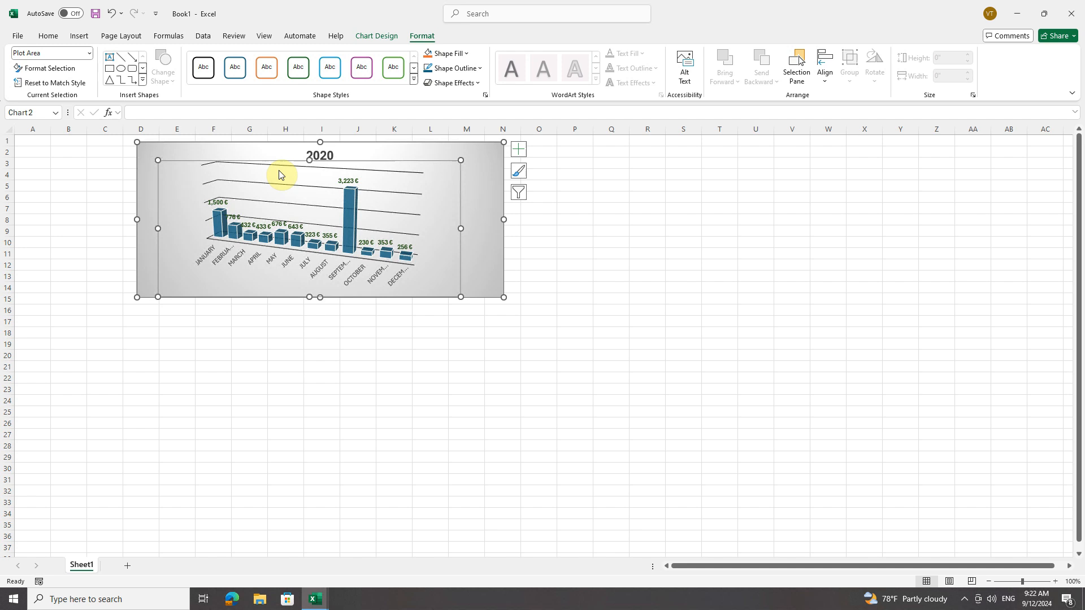
pyautogui.click(486, 158)
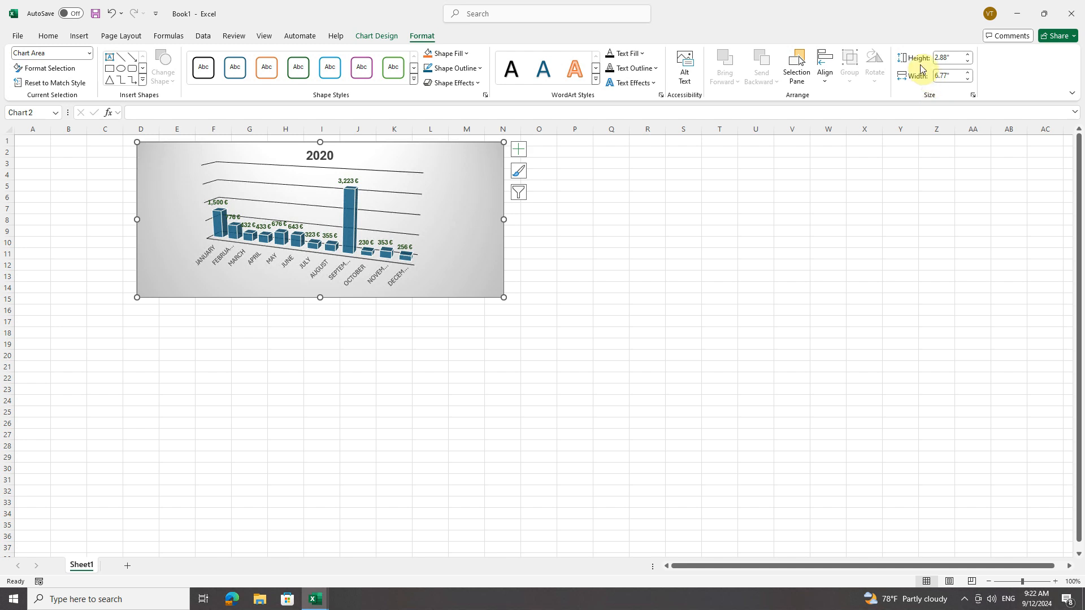
pyautogui.click(951, 57)
pyautogui.write('5')
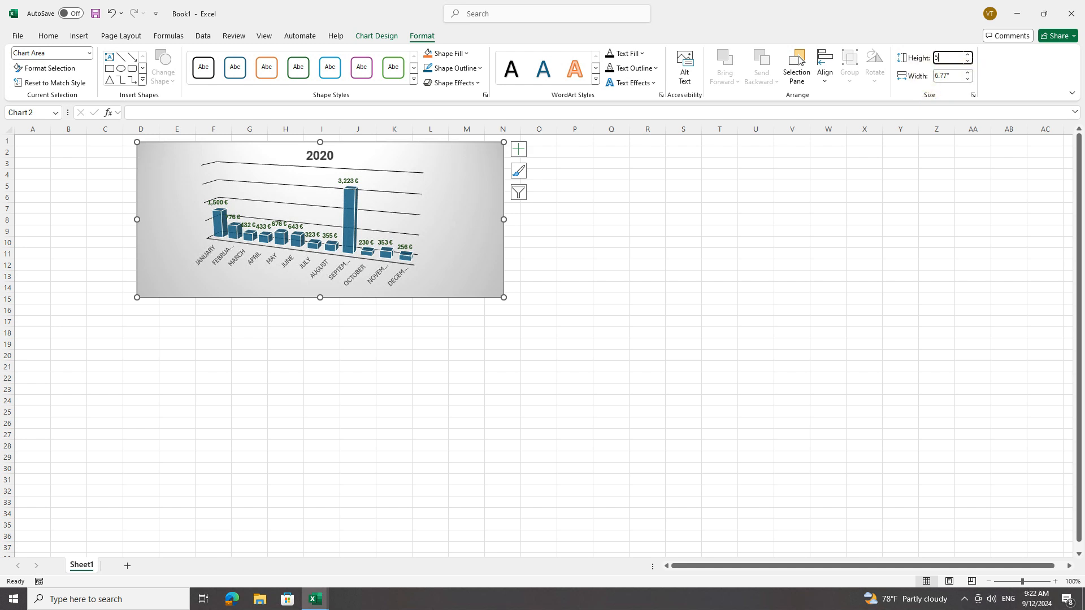
pyautogui.click(955, 76)
pyautogui.write('9')
pyautogui.press('Return')
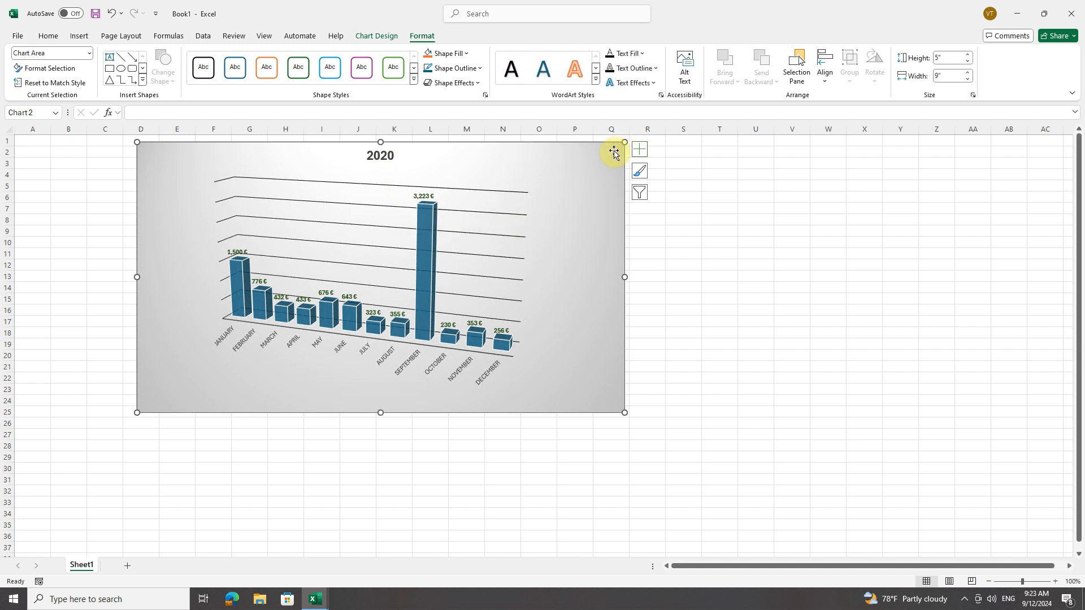
# Delete the chart from the new workbook and switch back to the workbook Chart copy and move.xlsx
pyautogui.press('Delete')
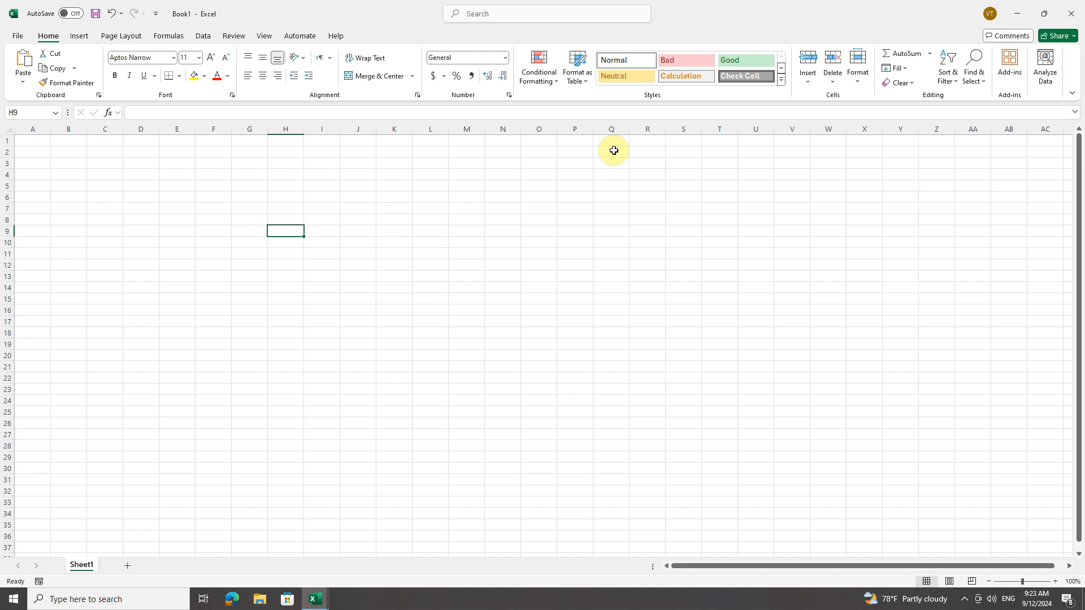
pyautogui.click(314, 597)
pyautogui.click(241, 547)
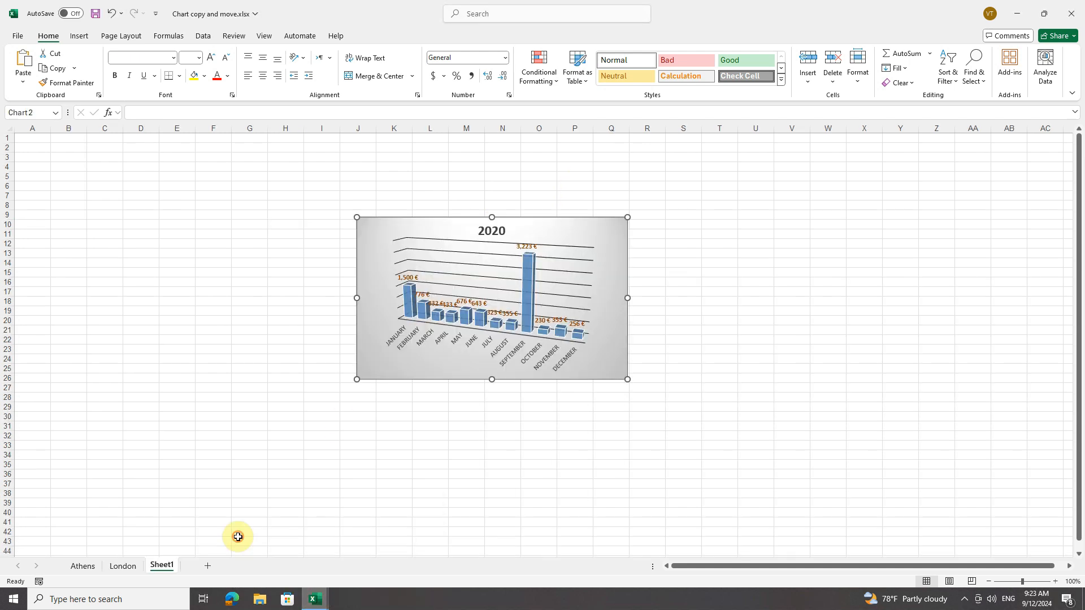
# Review the Move Chart placement options for the 2020 chart on Sheet1 without applying any of them
pyautogui.click(402, 334)
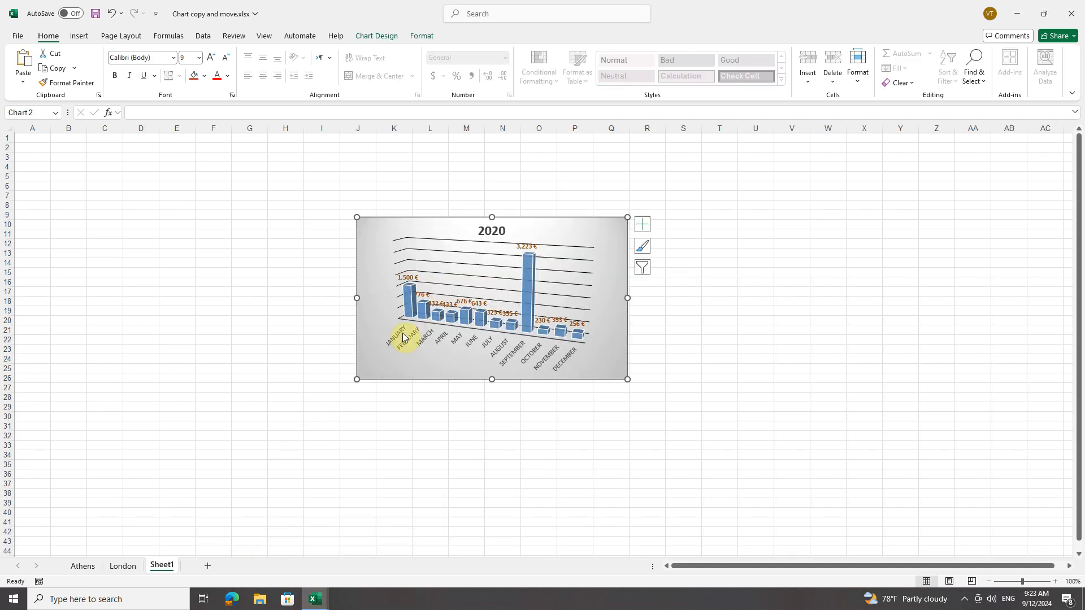
pyautogui.click(376, 35)
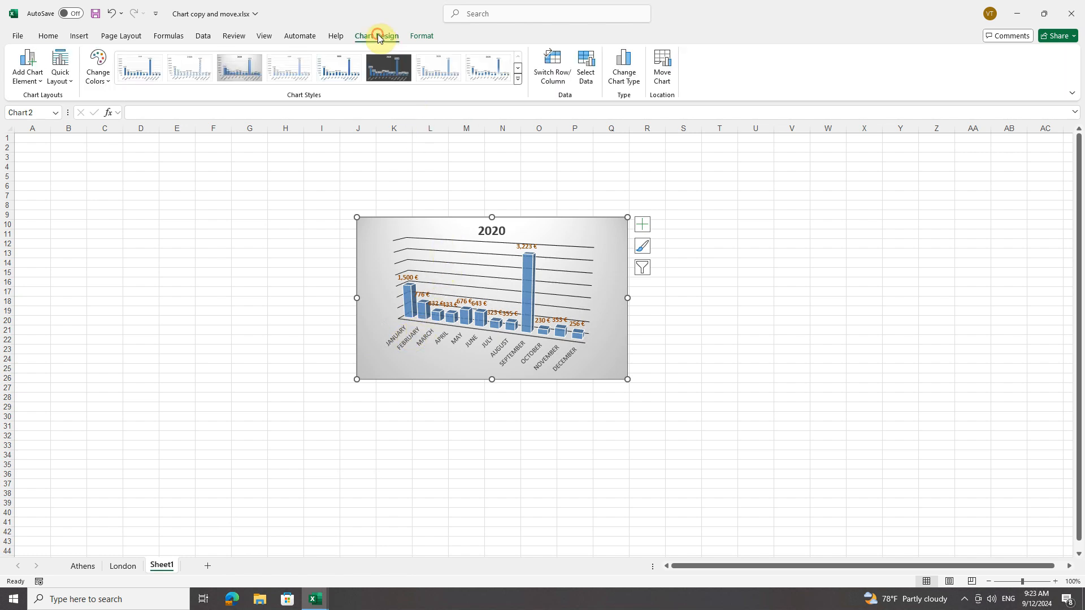
pyautogui.click(662, 80)
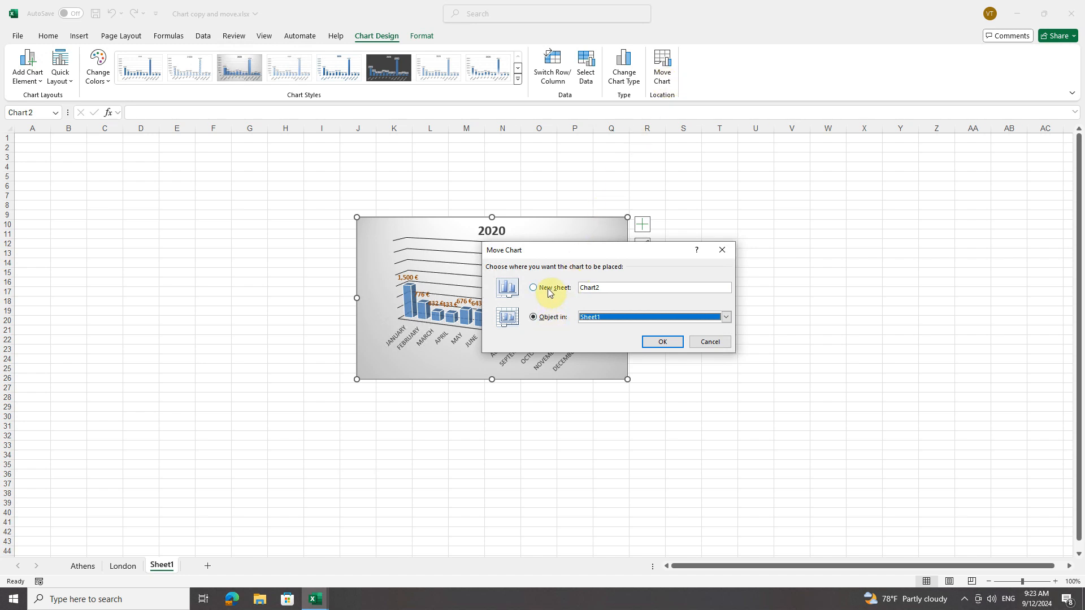
pyautogui.click(710, 342)
# Enlarge the 2020 chart on Sheet1 to about 3.6" high by 5.6" wide and move it to about columns I to Q, rows 8 to 27
pyautogui.moveTo(626, 378); pyautogui.dragTo(657, 411)
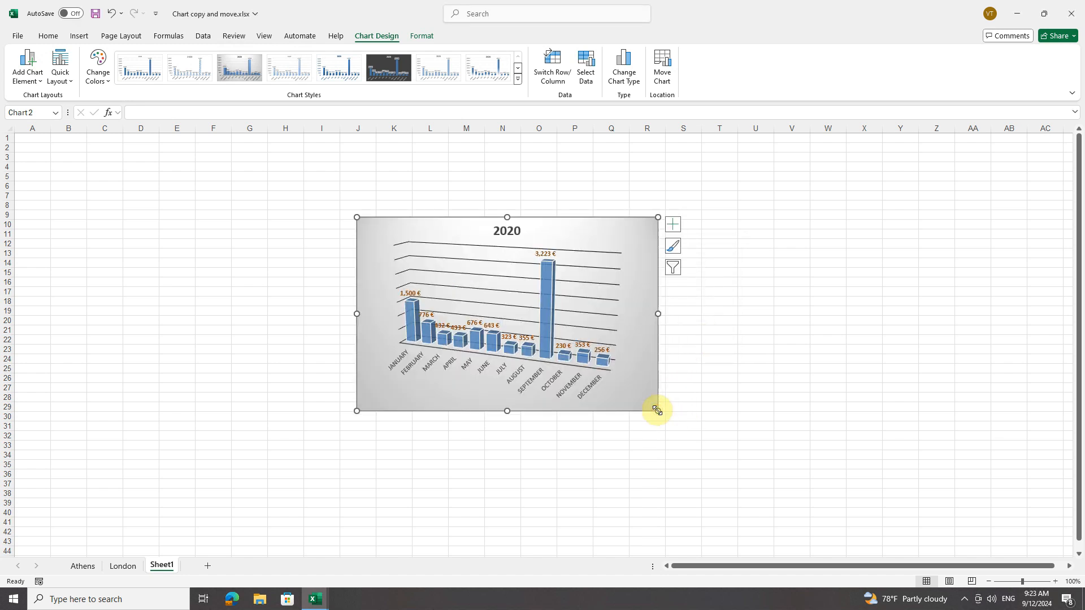
pyautogui.click(422, 36)
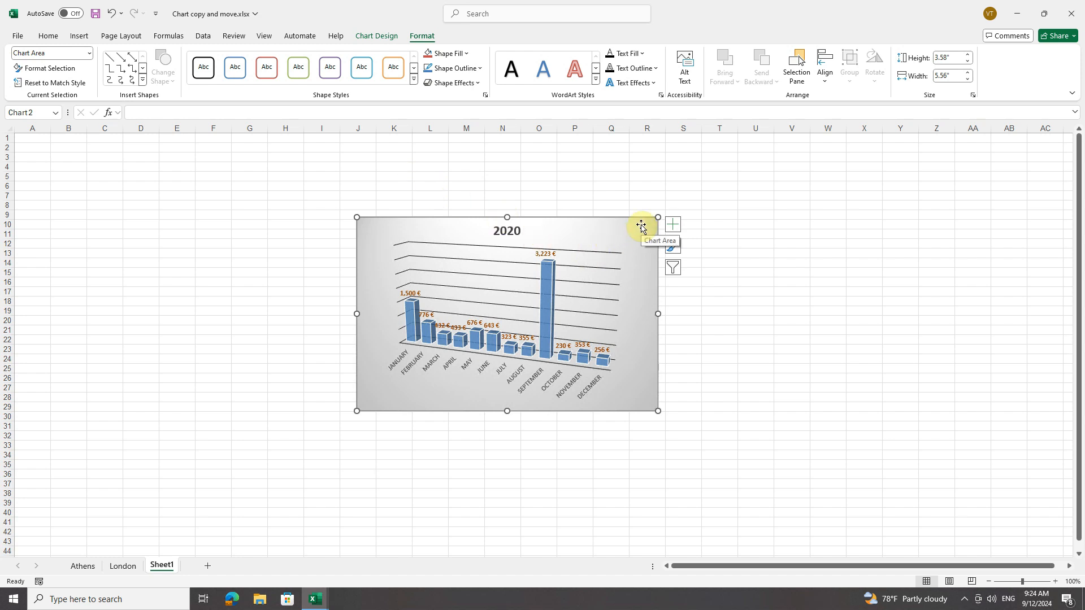
pyautogui.moveTo(641, 226); pyautogui.dragTo(603, 208)
pyautogui.rightClick(604, 210)
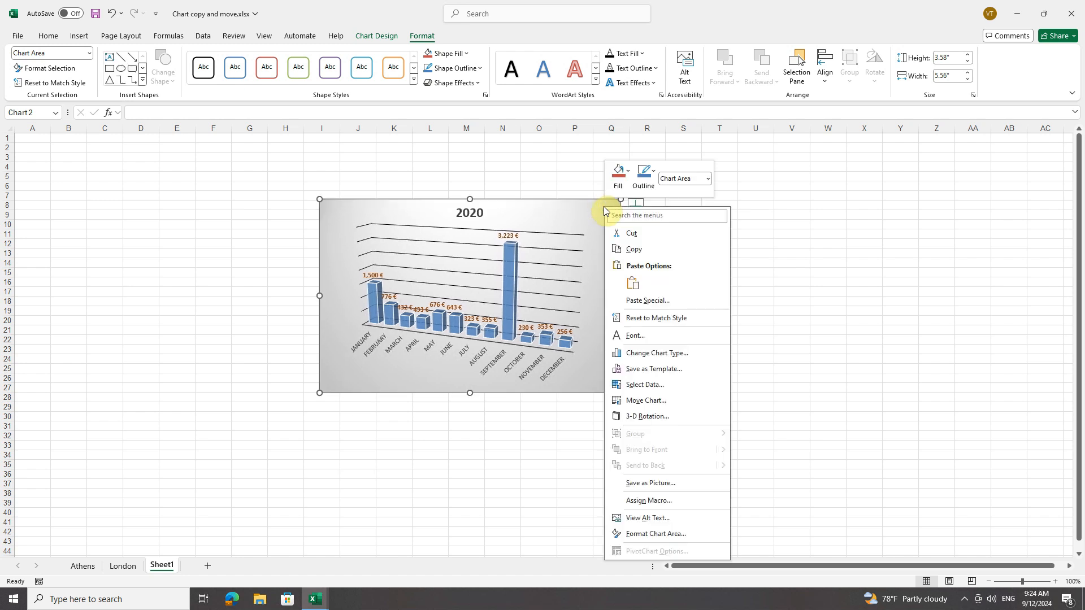
pyautogui.click(598, 208)
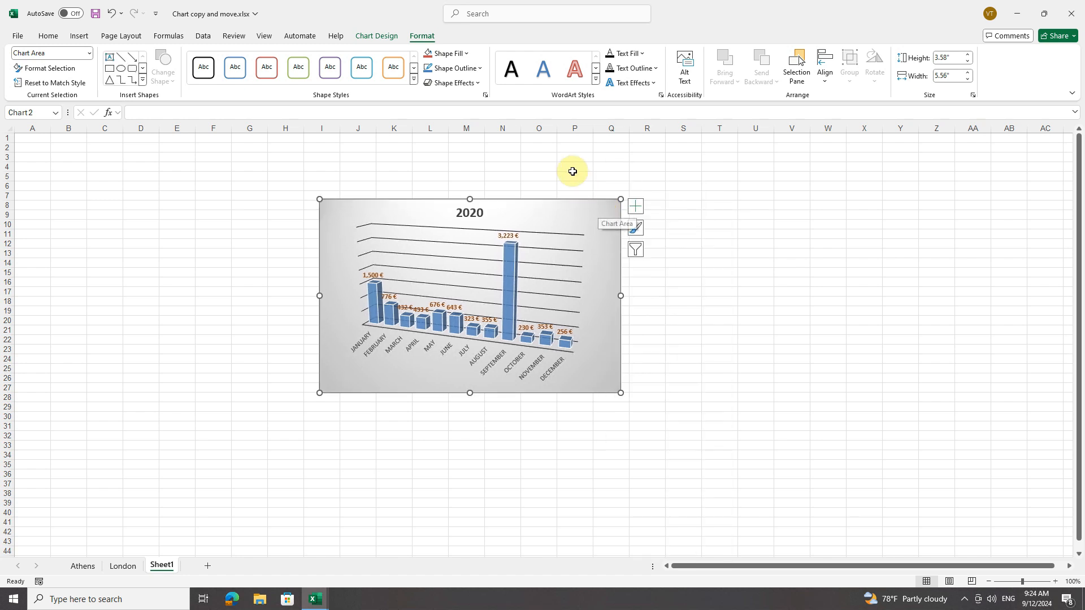